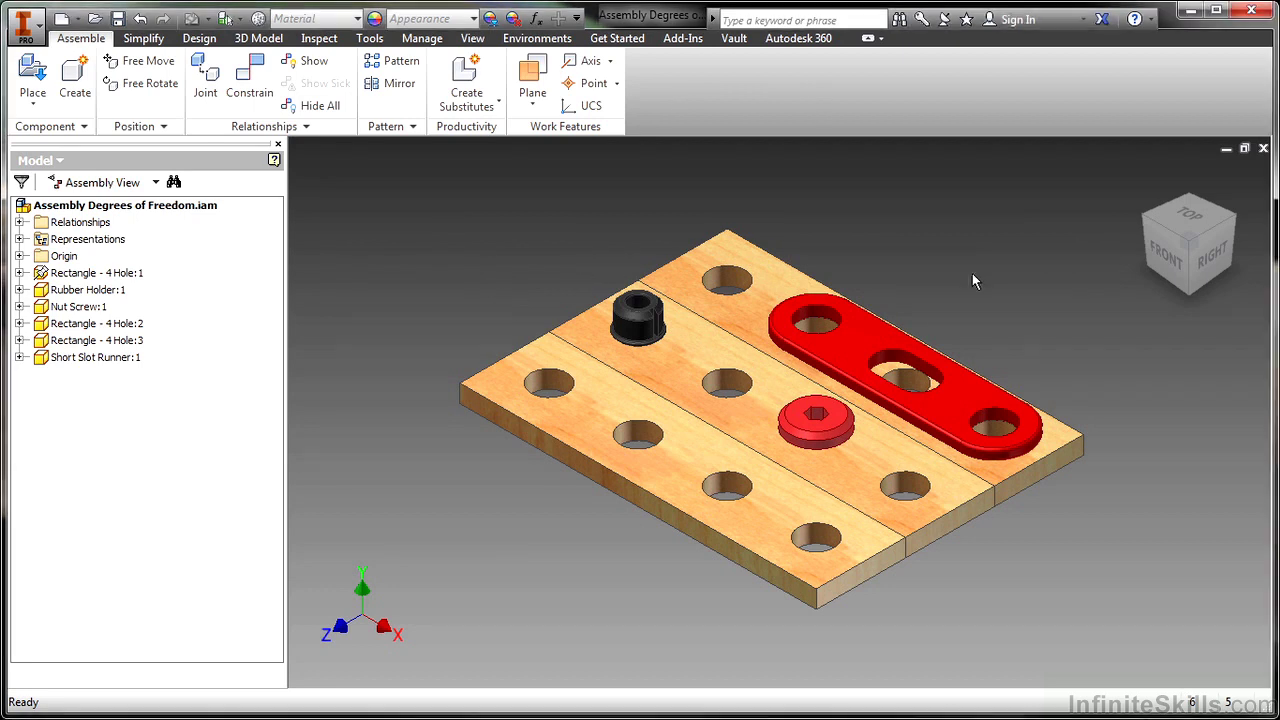
# Place another copy of the Rectangle - 4 Hole part in the empty space and move it freely to test its unconstrained motion
pyautogui.scroll(-3, 972, 273)
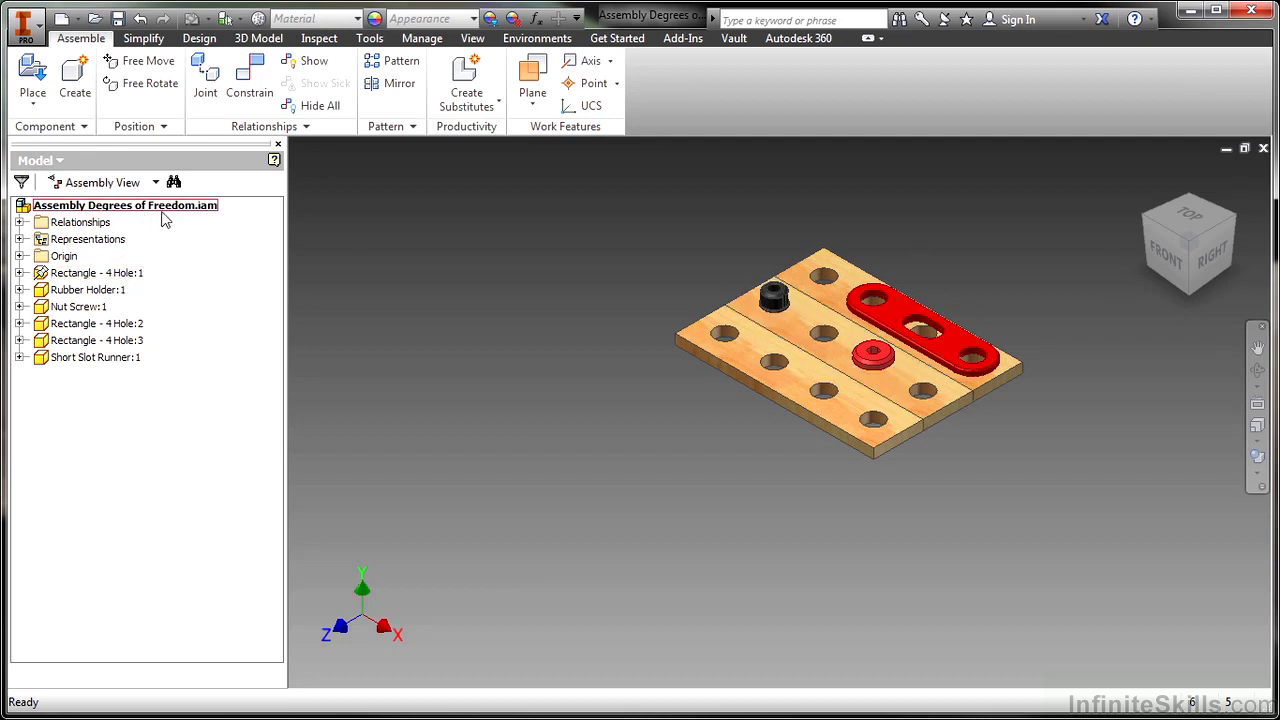
pyautogui.click(128, 273)
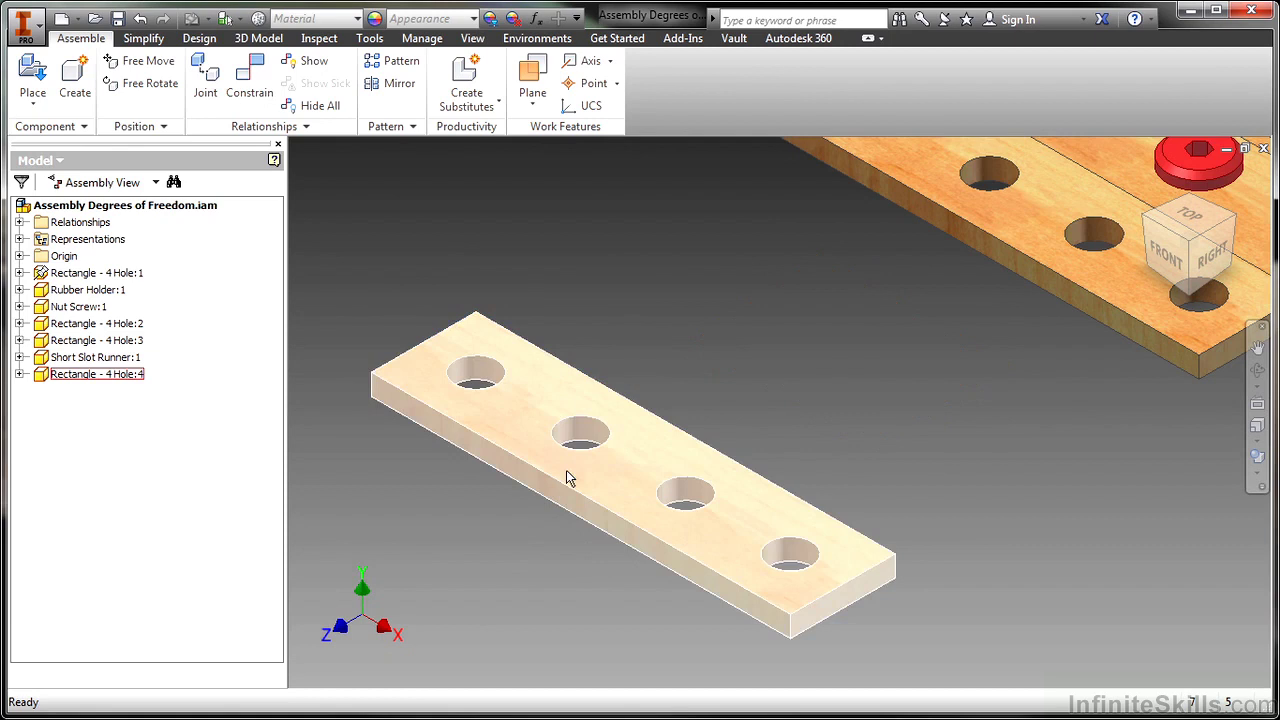
pyautogui.click(560, 465)
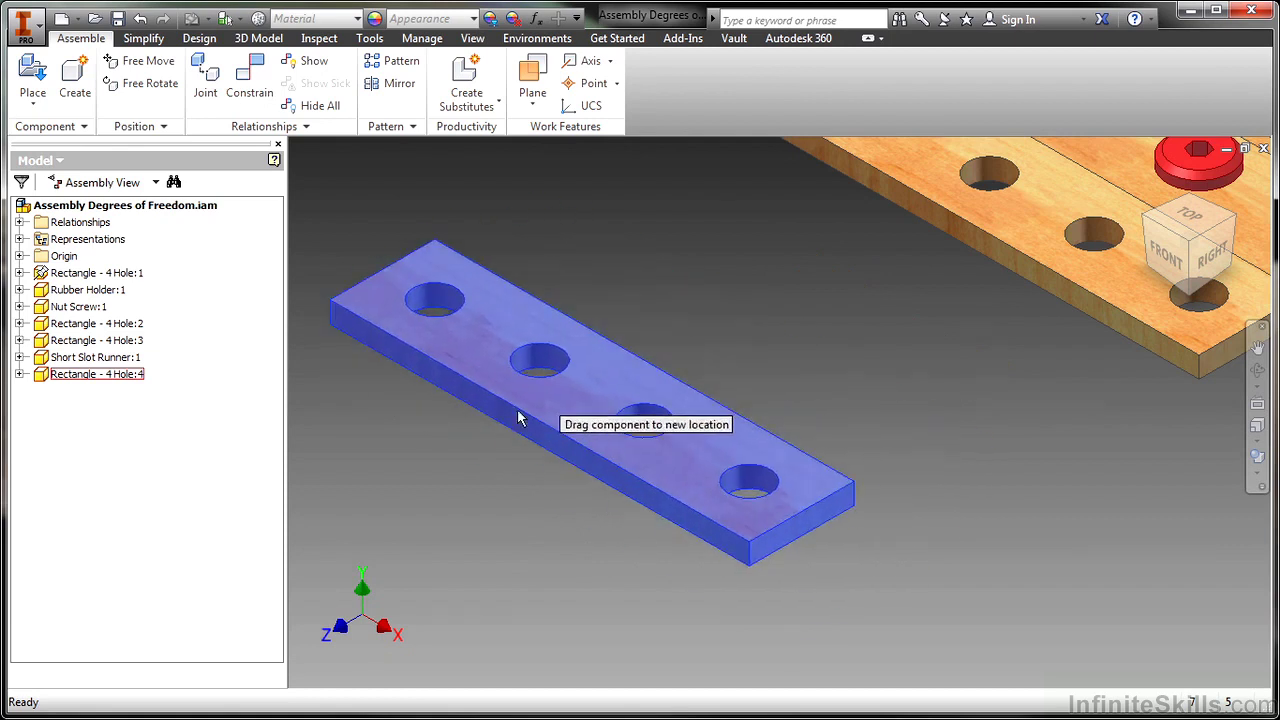
pyautogui.moveTo(645, 469)
pyautogui.mouseDown()
pyautogui.moveTo(700, 420)
pyautogui.moveTo(586, 391)
pyautogui.moveTo(622, 415)
pyautogui.mouseUp()
pyautogui.click(670, 284)
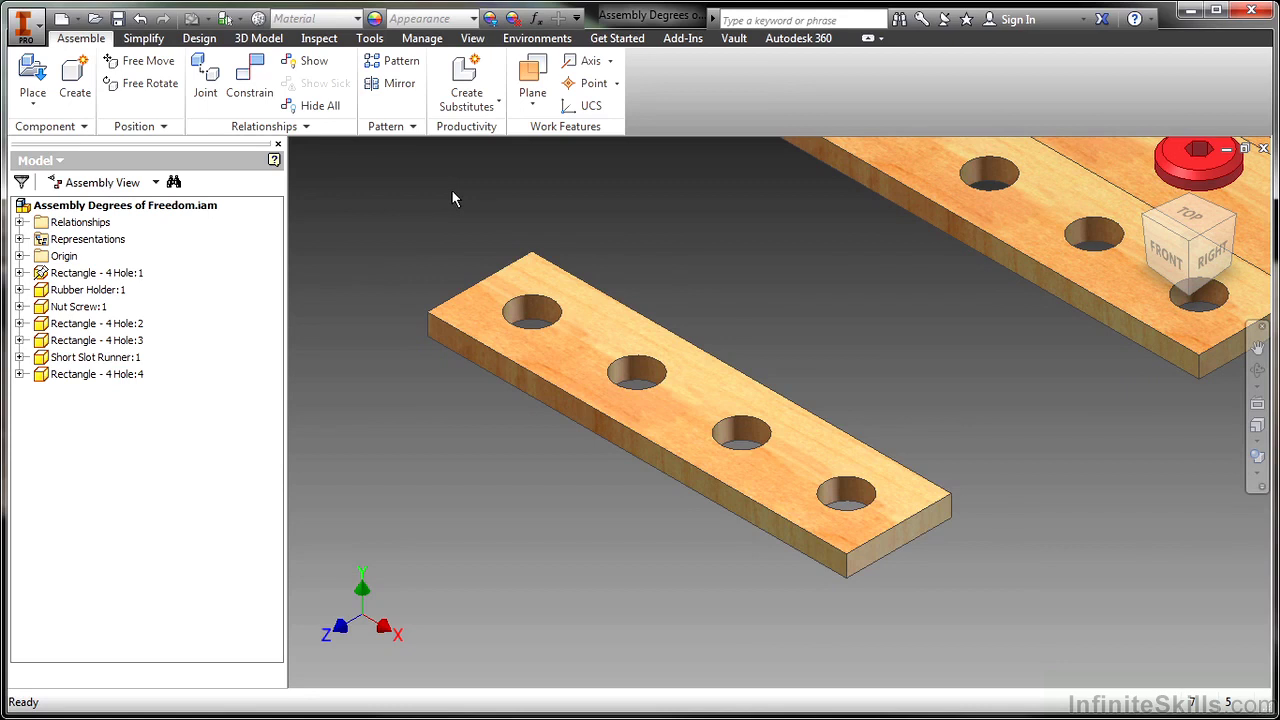
# Show the assembly's degrees of freedom symbols, hide them again, and shift the loose Rectangle - 4 Hole:4 plank slightly
pyautogui.click(472, 40)
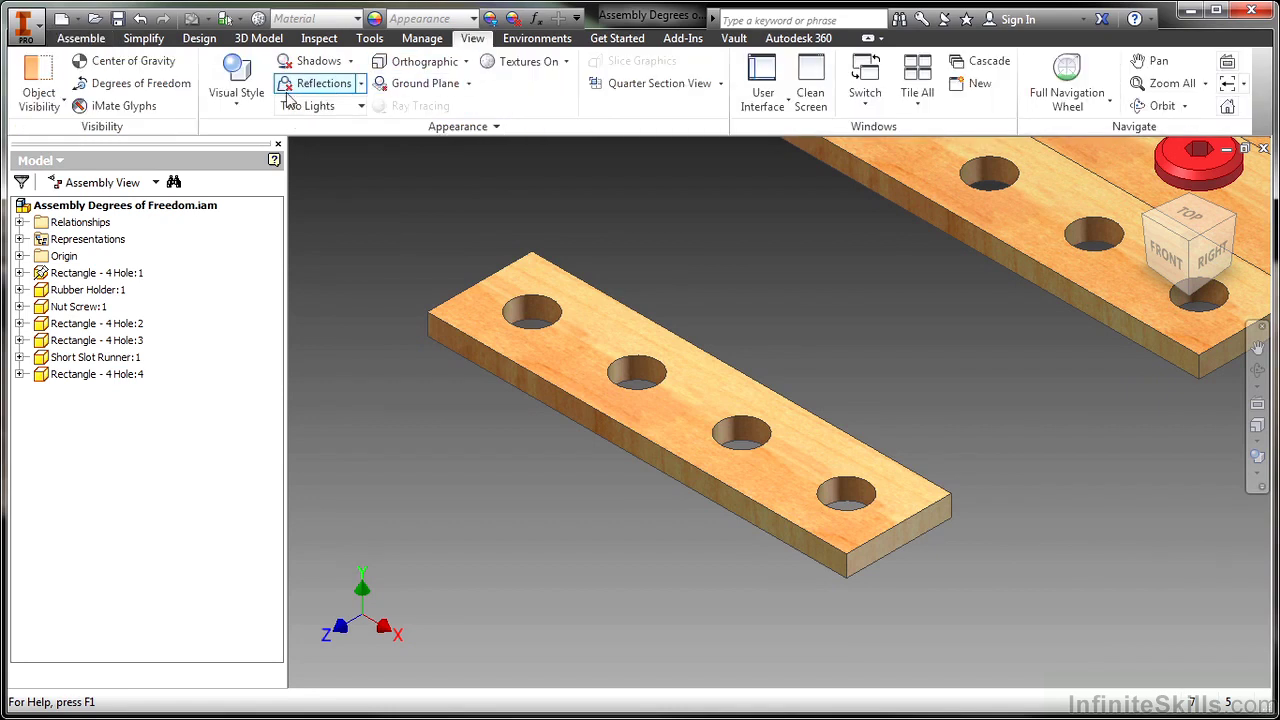
pyautogui.click(160, 86)
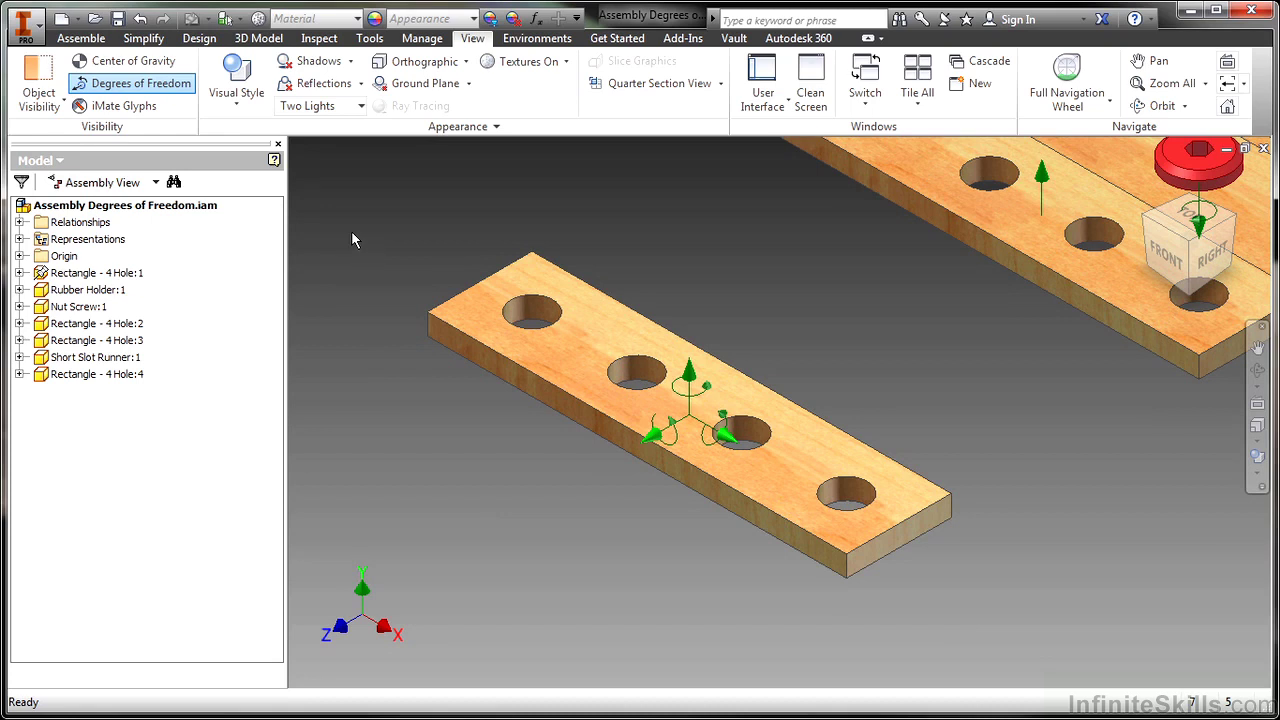
pyautogui.click(166, 88)
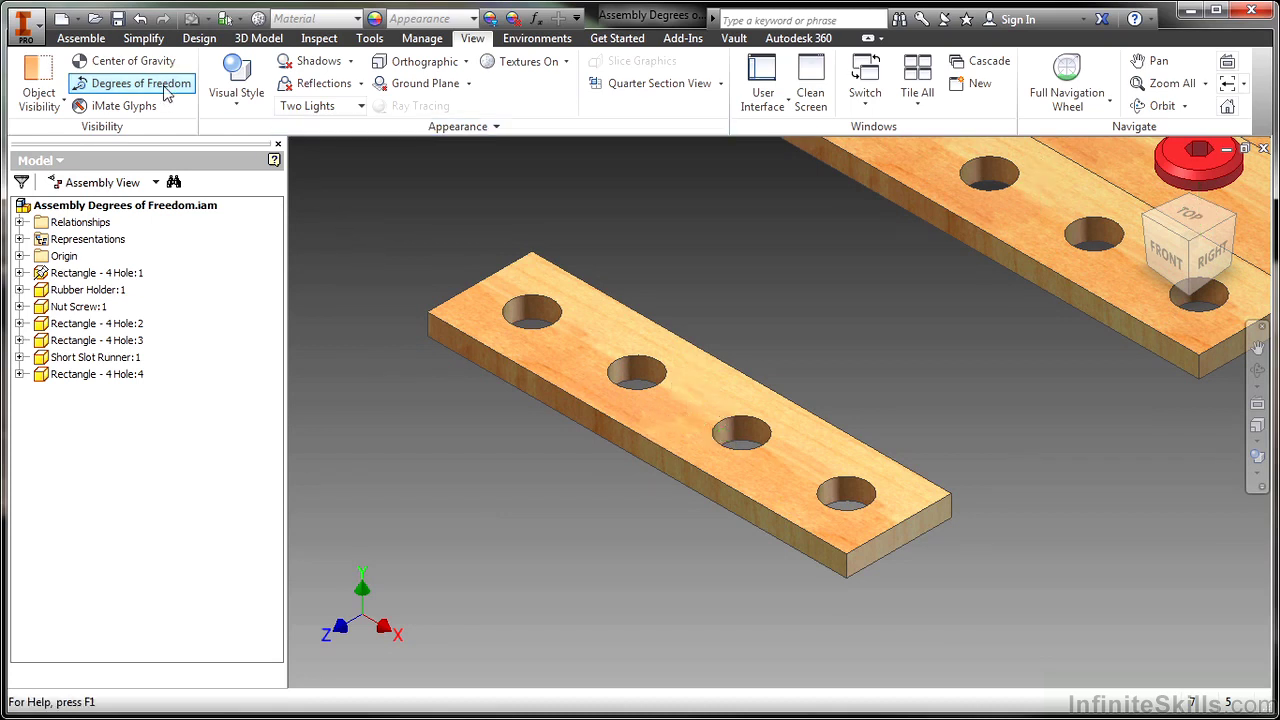
pyautogui.moveTo(633, 340); pyautogui.dragTo(608, 295)
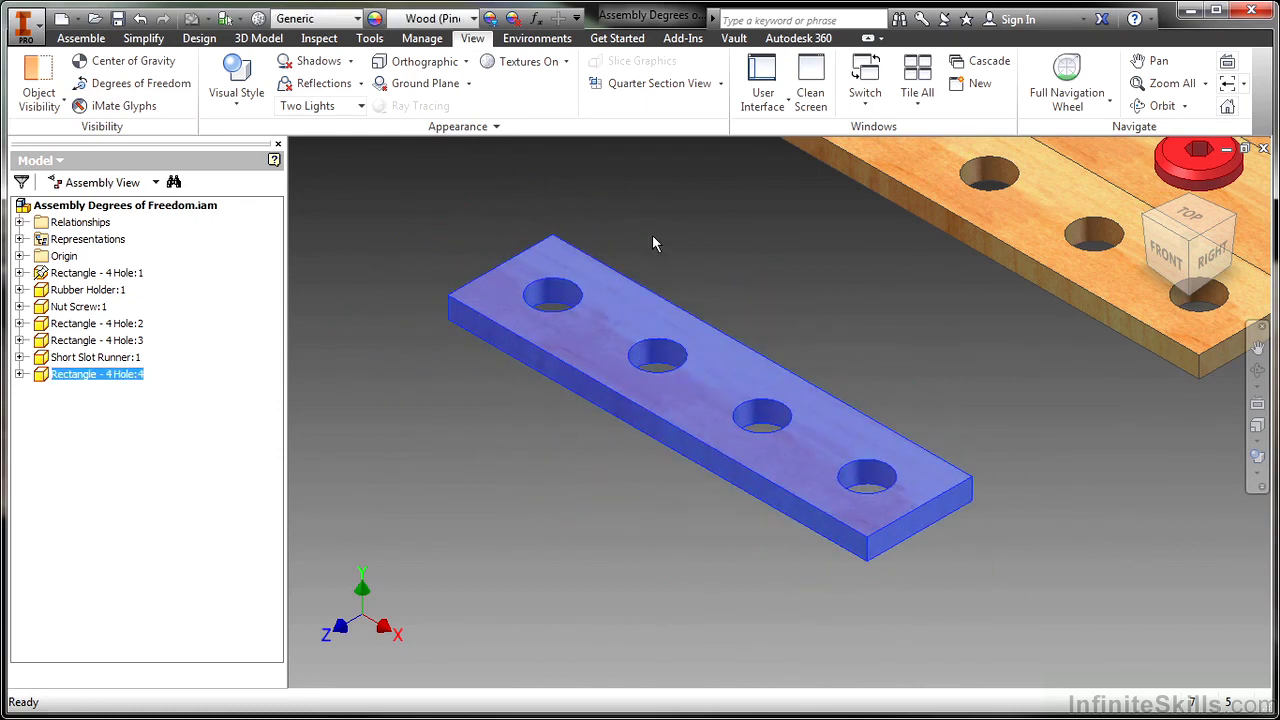
pyautogui.click(663, 212)
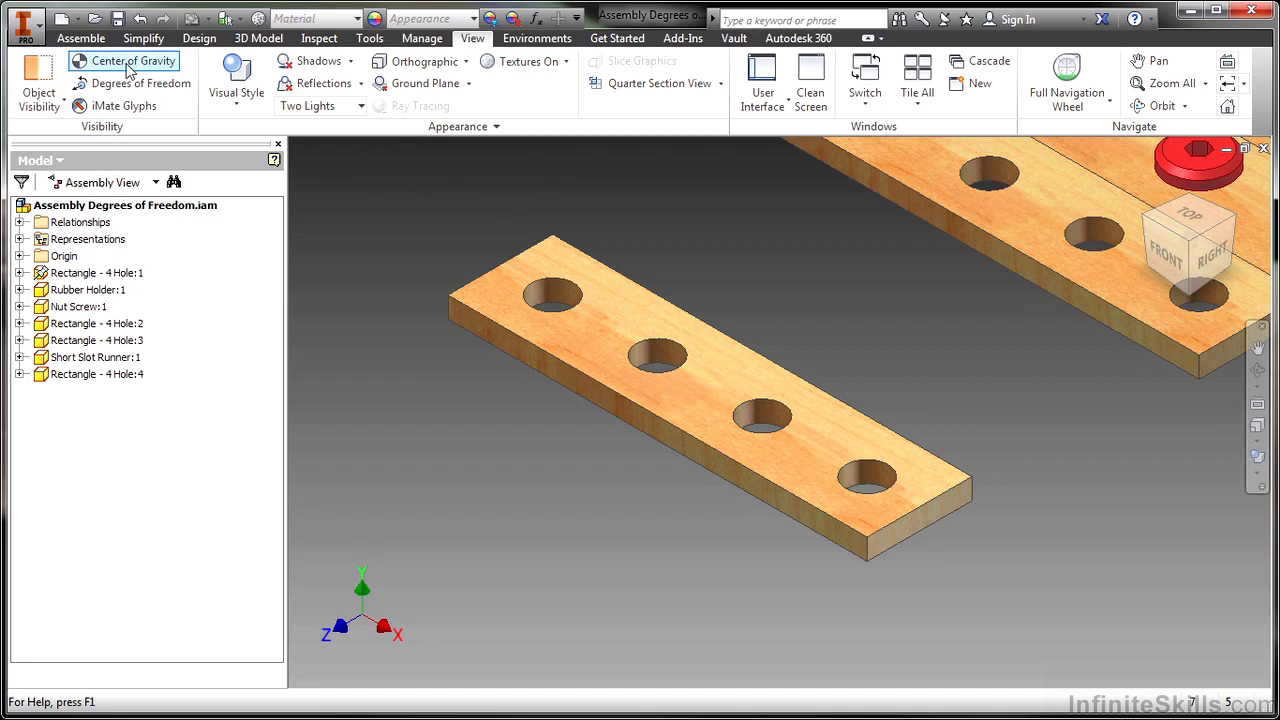
# Run a Degree of Freedom Analysis with Animate Freedom enabled, animate Rectangle - 4 Hole:4, and close the analysis
pyautogui.click(80, 38)
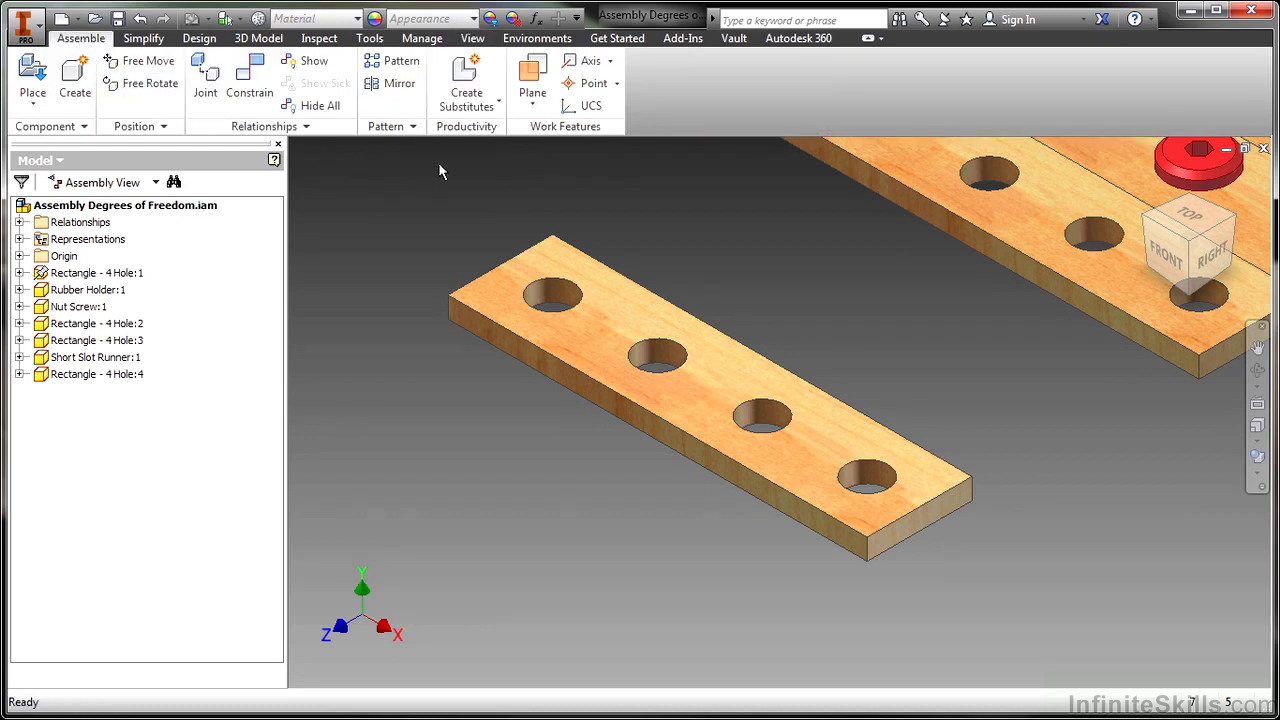
pyautogui.click(499, 107)
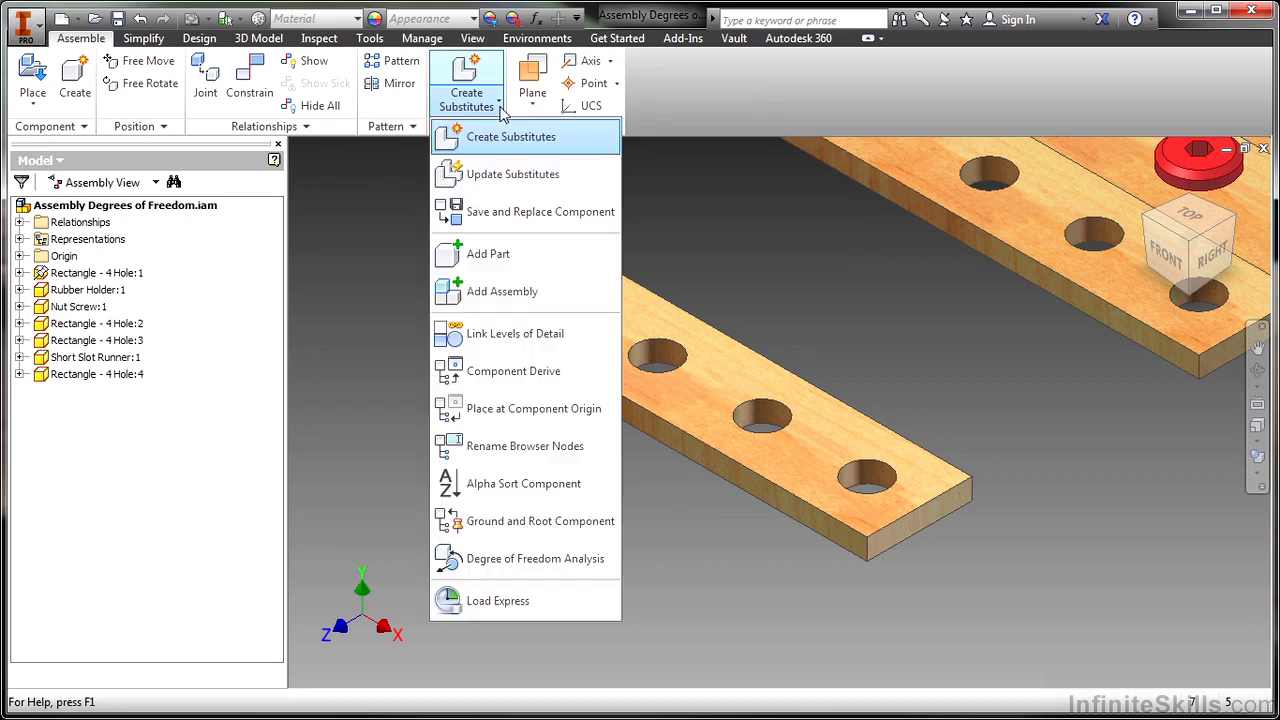
pyautogui.click(604, 566)
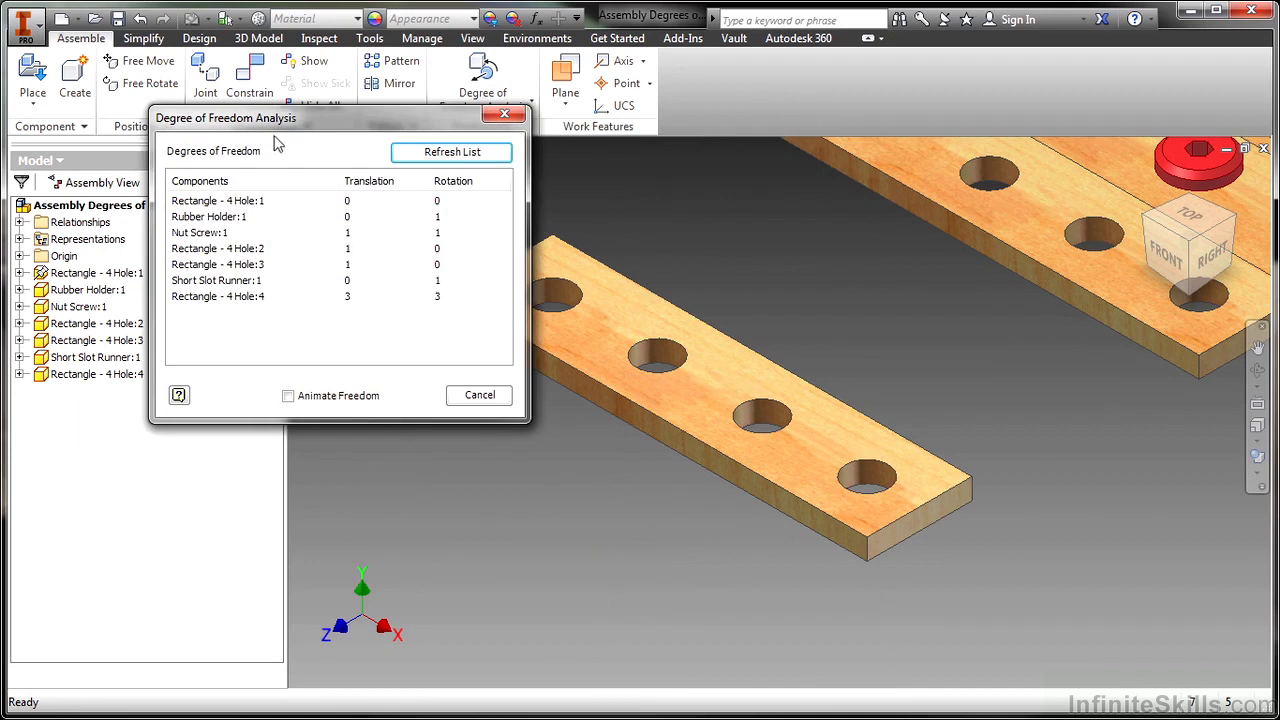
pyautogui.moveTo(285, 122); pyautogui.dragTo(205, 111)
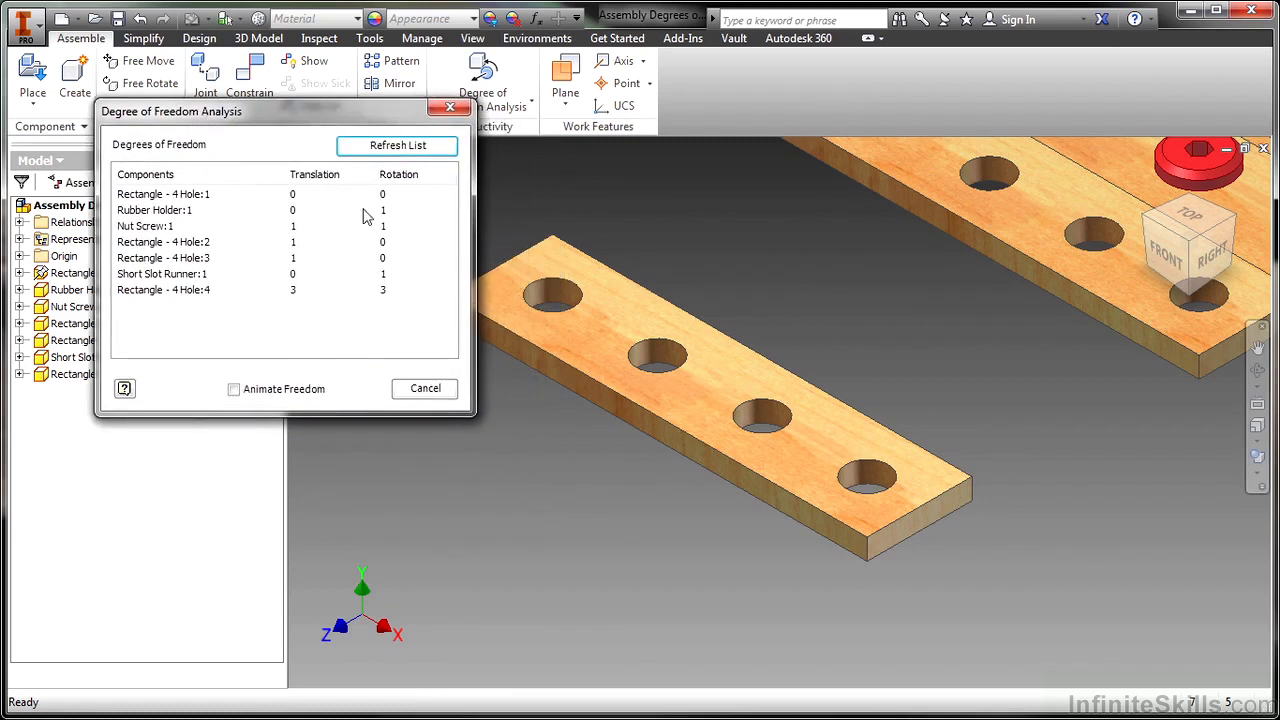
pyautogui.moveTo(289, 117); pyautogui.dragTo(270, 109)
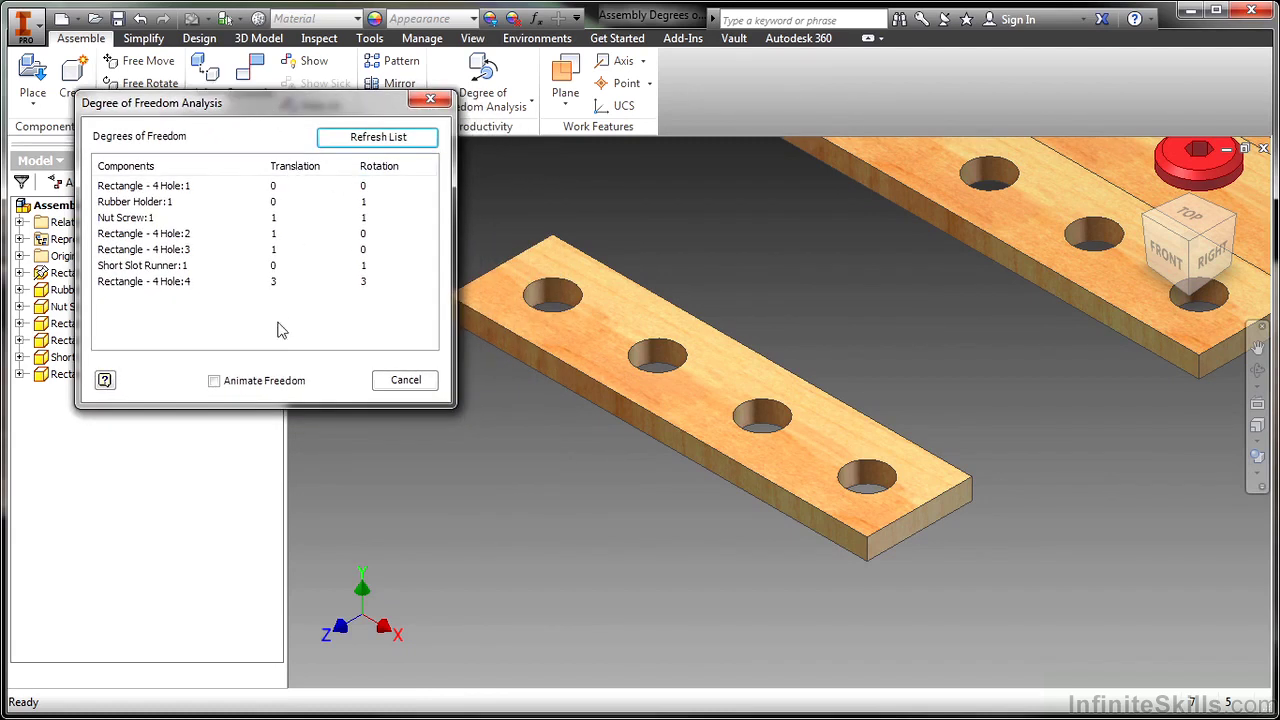
pyautogui.click(216, 383)
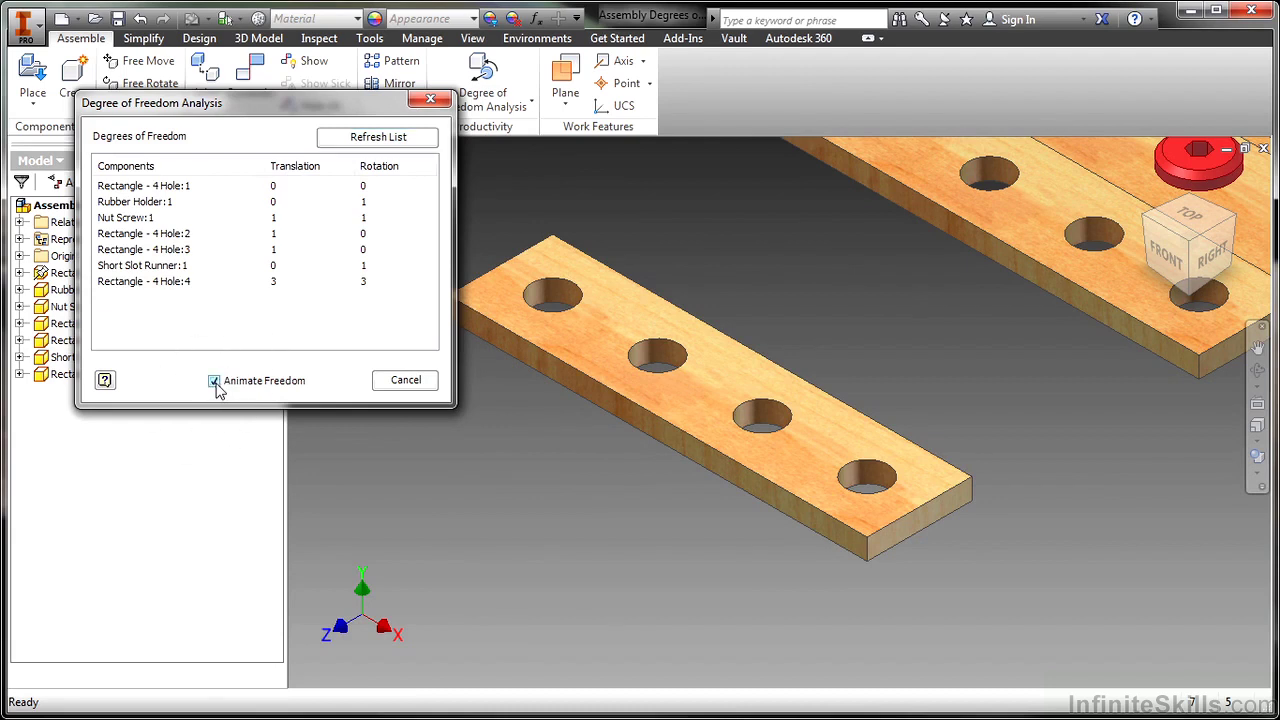
pyautogui.click(174, 284)
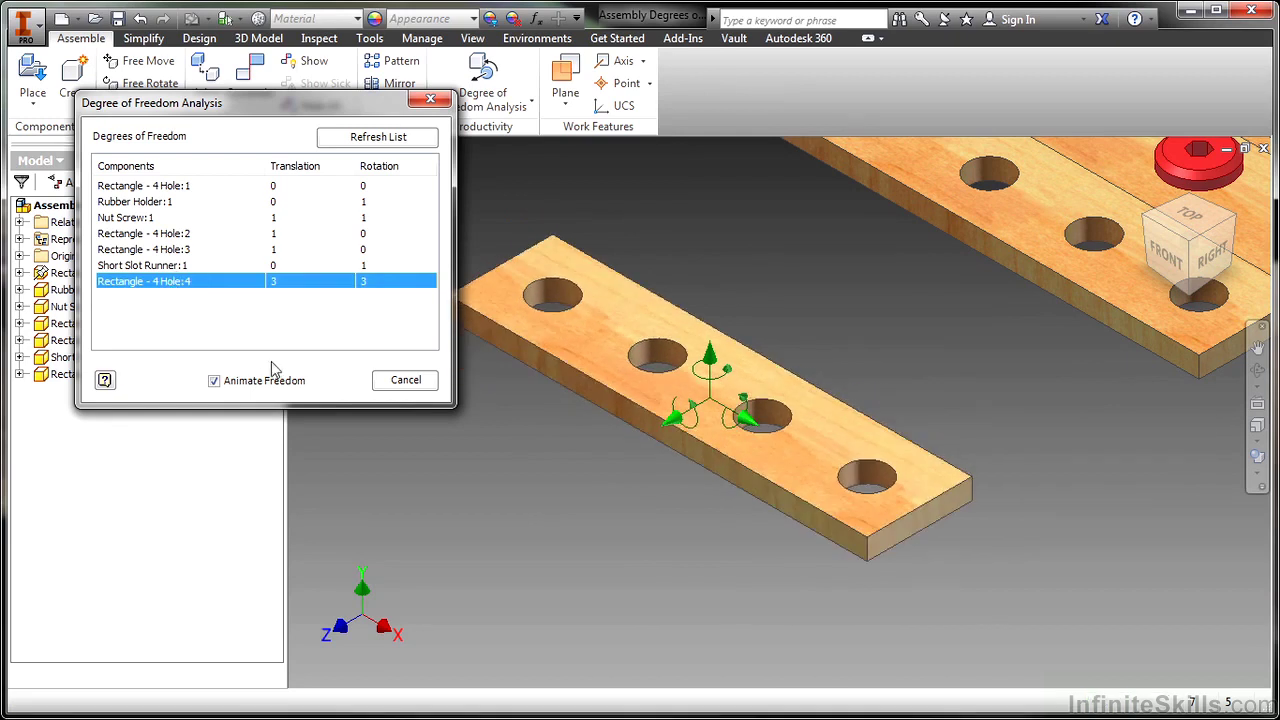
pyautogui.click(416, 386)
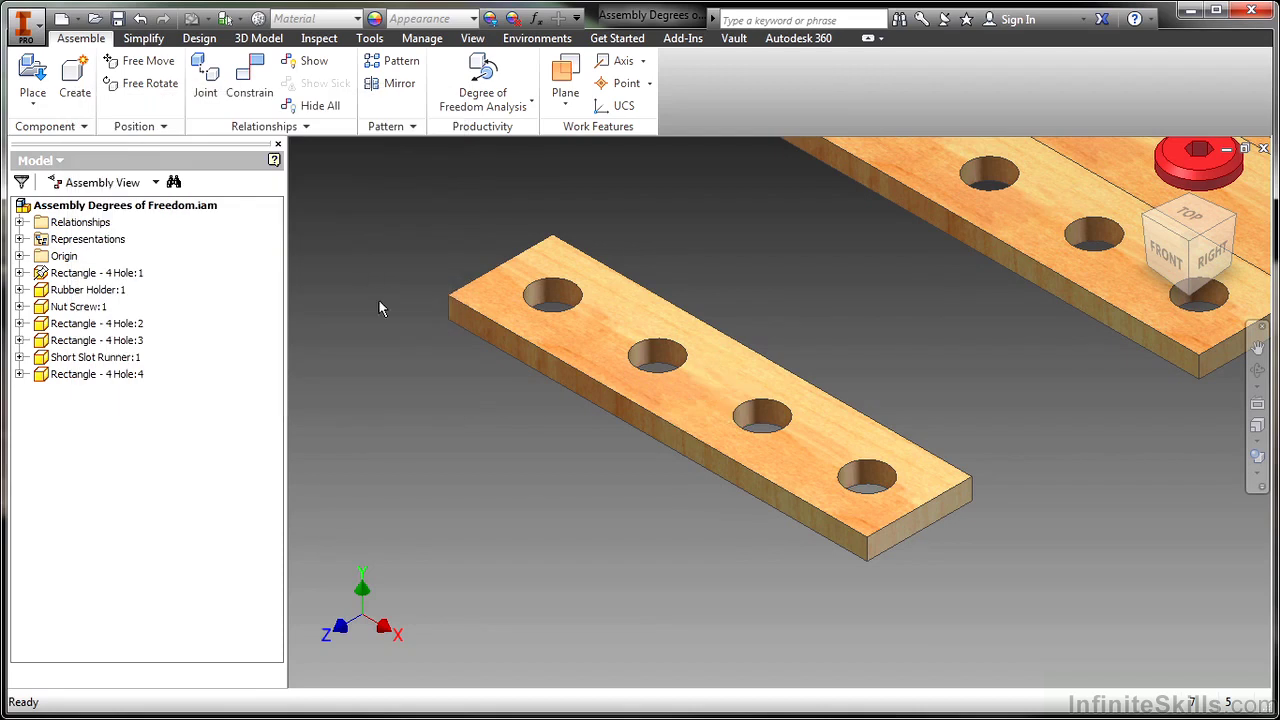
# Delete the loose Rectangle - 4 Hole:4 plank from the assembly and return to the home view
pyautogui.click(577, 355)
pyautogui.press('Delete')
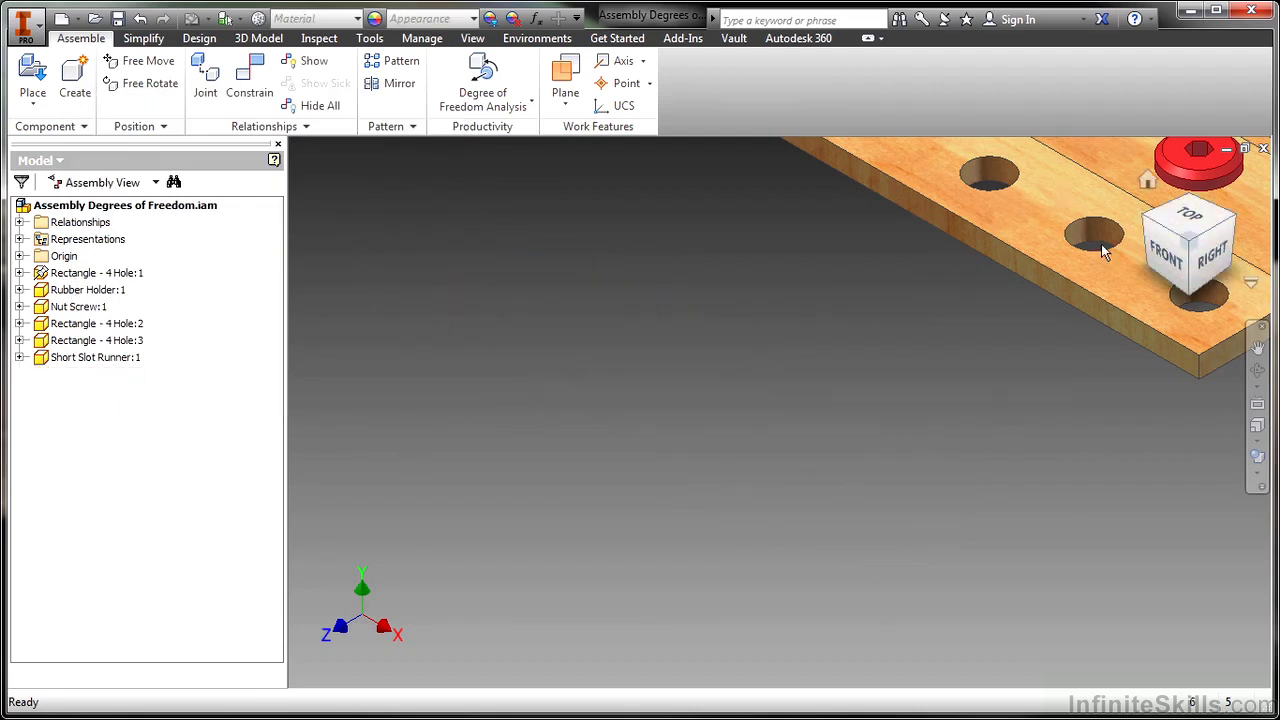
pyautogui.click(1148, 183)
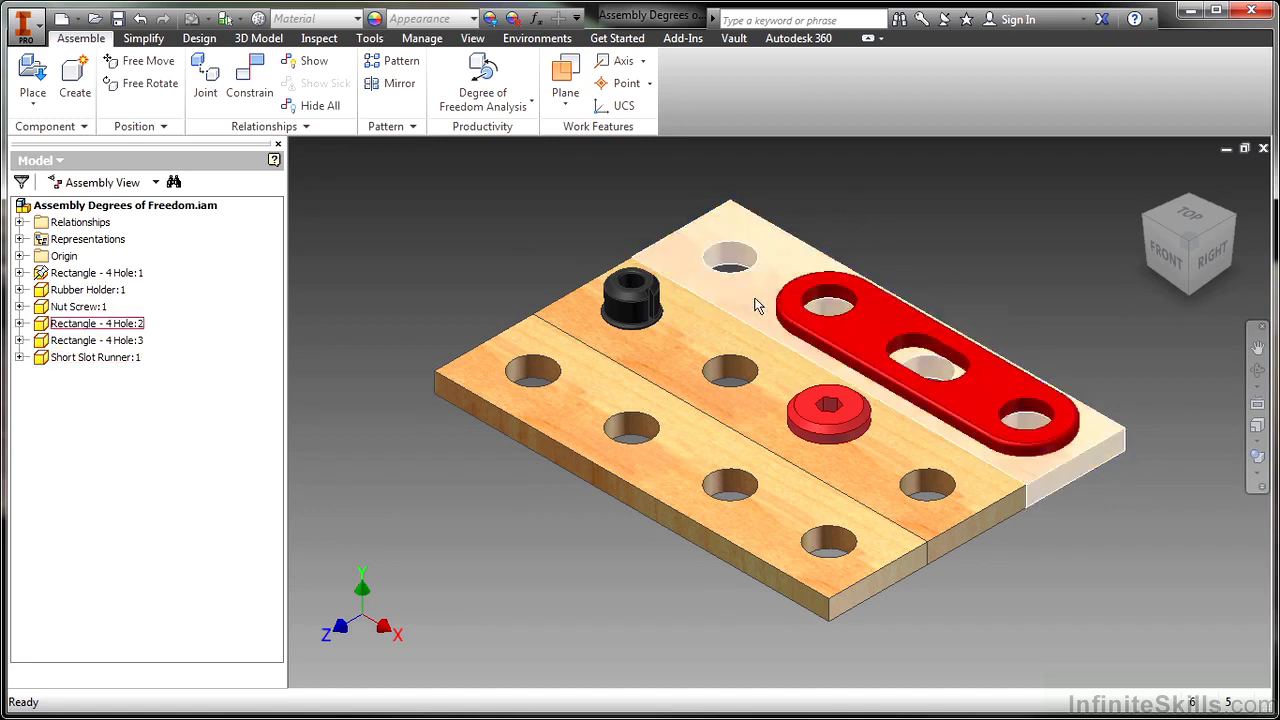
# Slide the Rectangle - 4 Hole:3 plank to test its remaining freedom and undo the move
pyautogui.moveTo(618, 400); pyautogui.dragTo(760, 265)
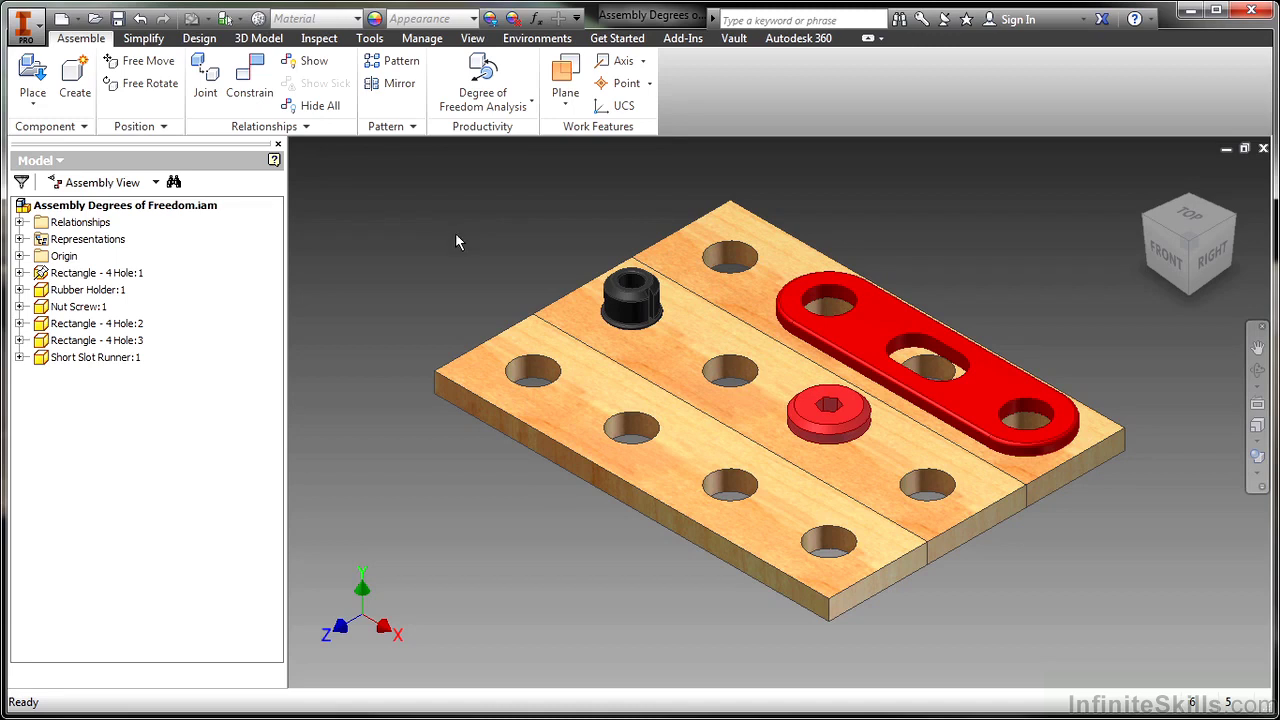
pyautogui.moveTo(581, 376); pyautogui.dragTo(474, 432)
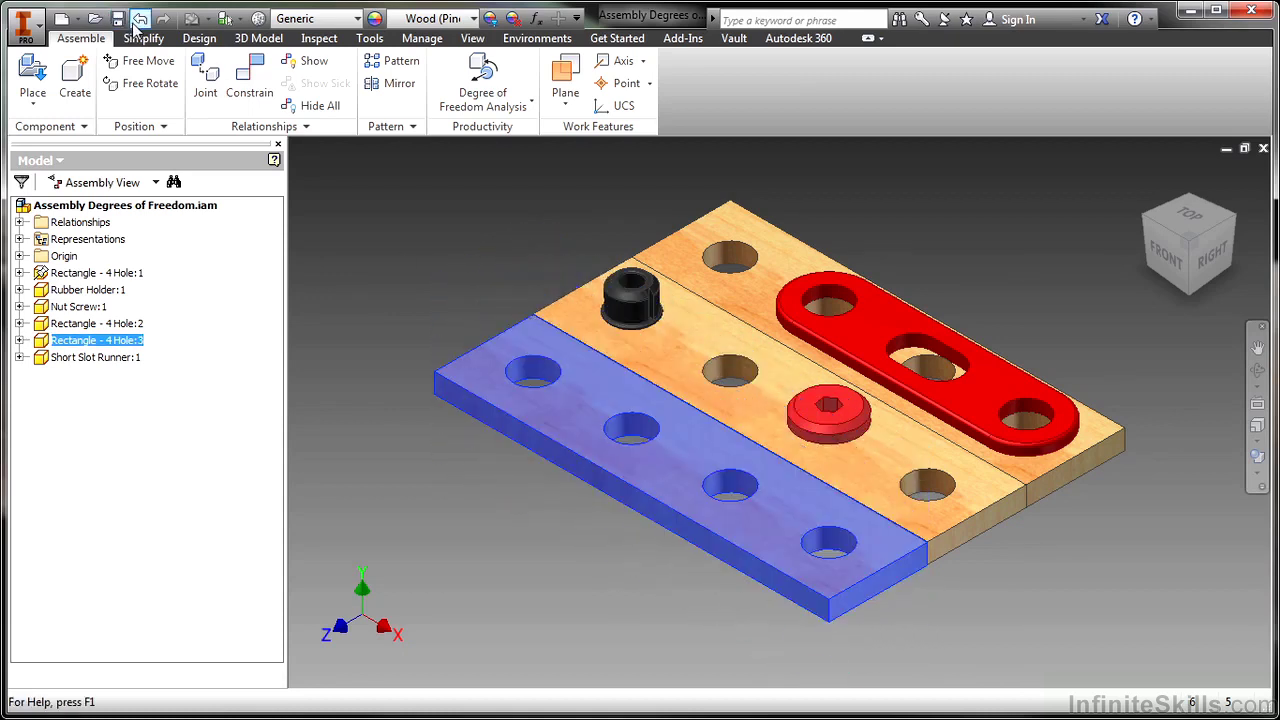
pyautogui.press('Escape')
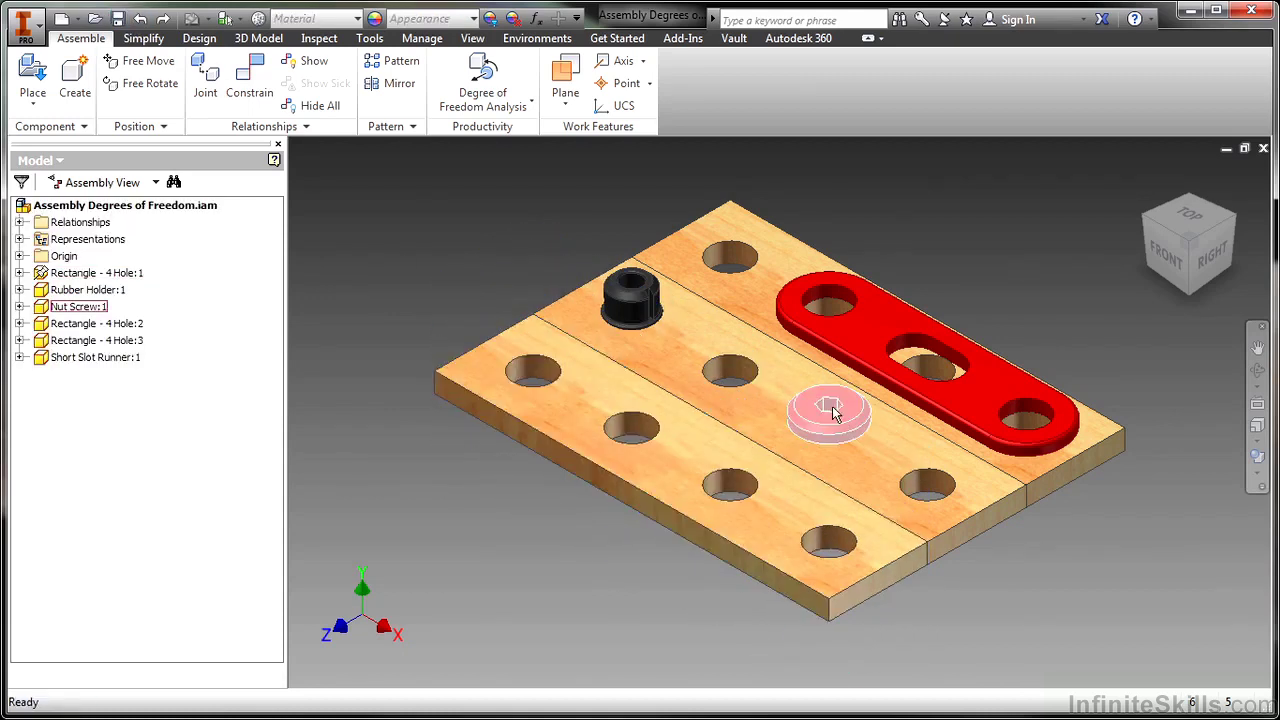
# Rotate the Rubber Holder in its hole and pull the Nut Screw partly up out of its hole
pyautogui.click(648, 309)
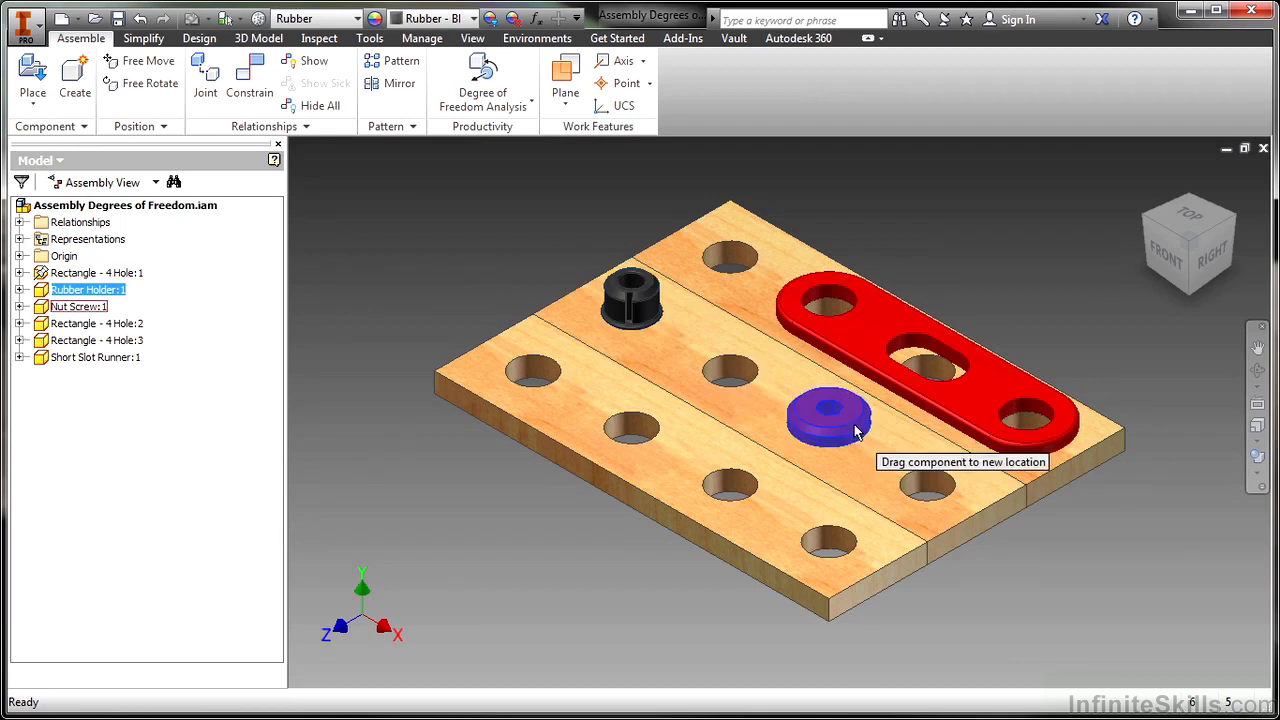
pyautogui.moveTo(855, 432); pyautogui.dragTo(812, 386)
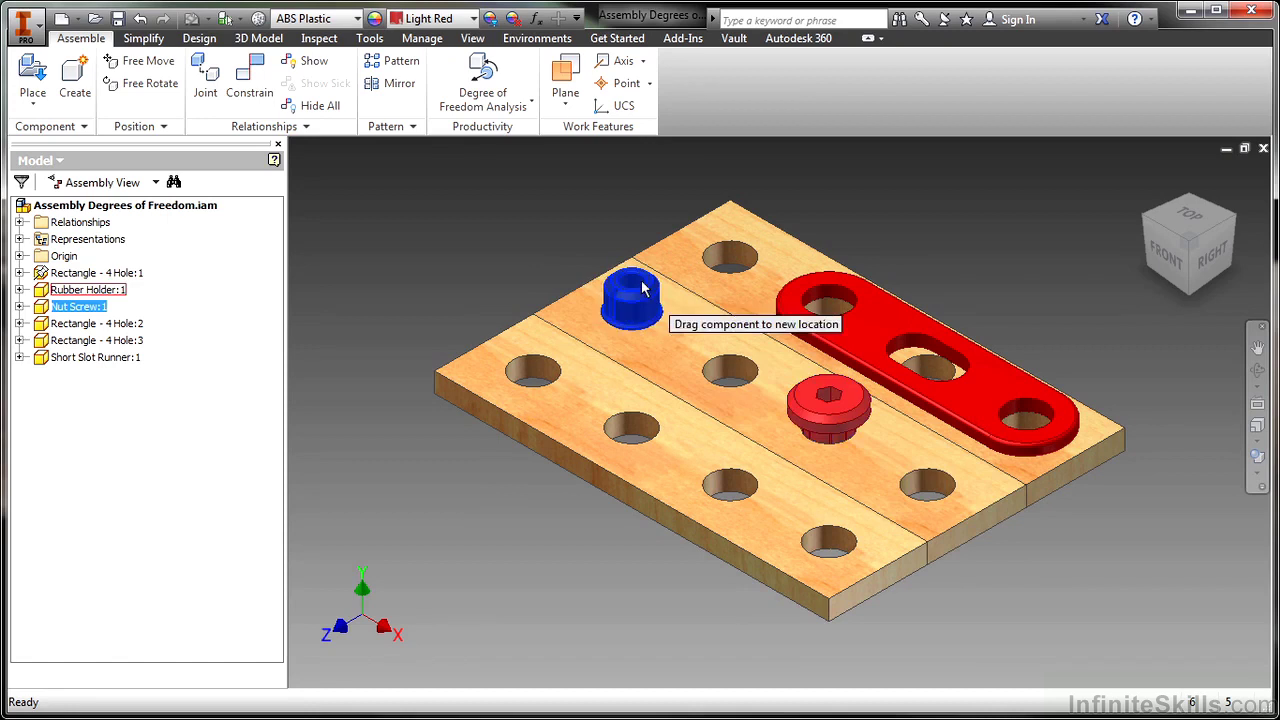
pyautogui.click(632, 297)
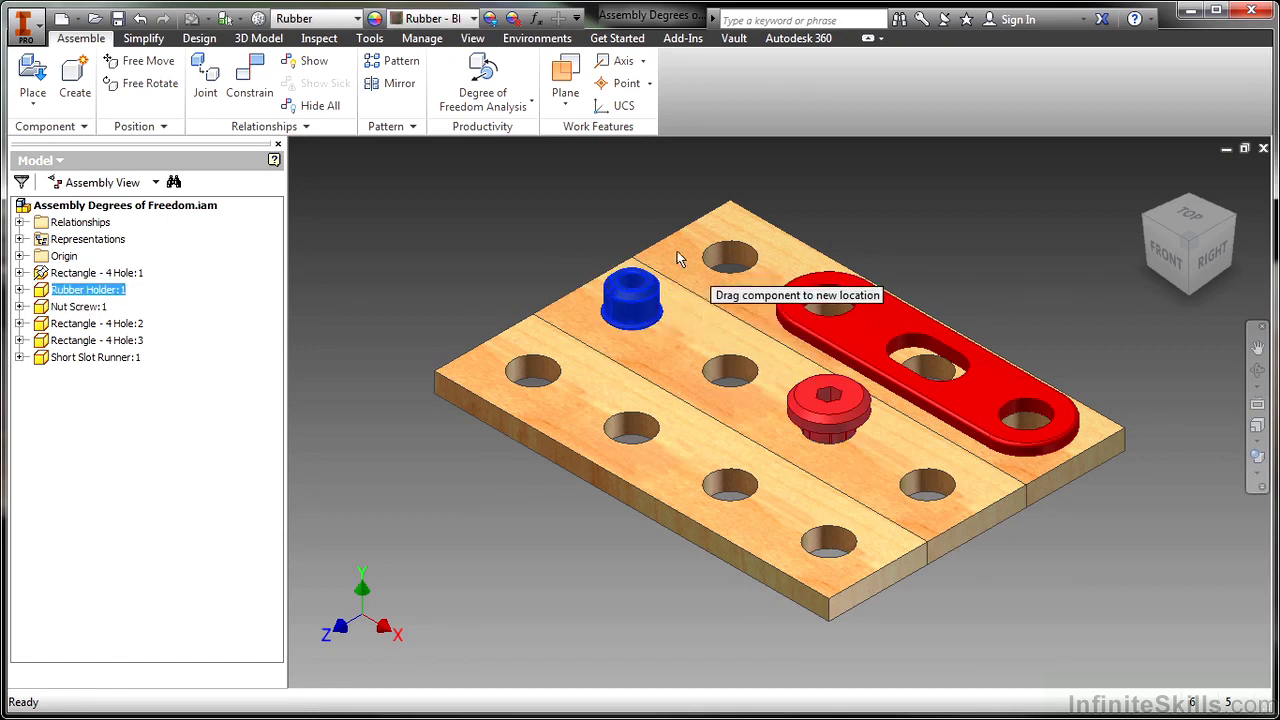
pyautogui.moveTo(800, 427); pyautogui.dragTo(814, 366)
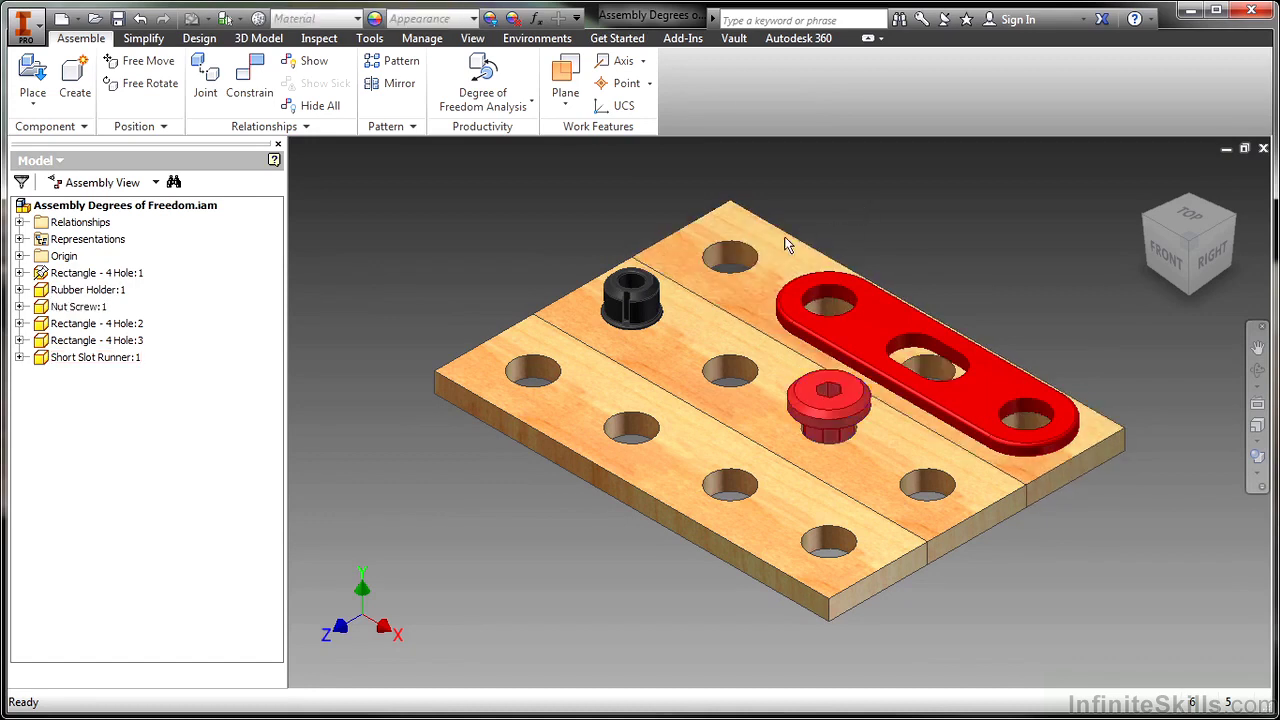
# Test the movement of the Rectangle - 4 Hole:2 plank and the Short Slot Runner on it, and undo those moves
pyautogui.moveTo(736, 252); pyautogui.dragTo(766, 279)
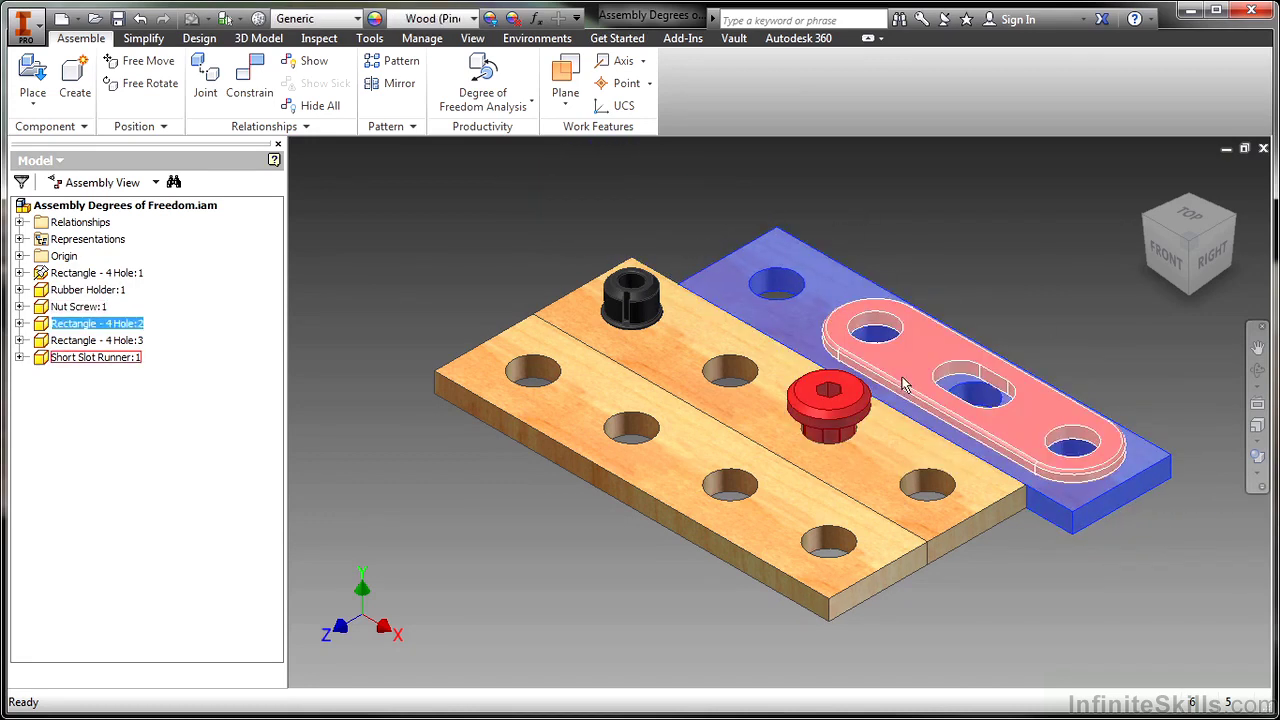
pyautogui.moveTo(905, 370); pyautogui.dragTo(864, 352)
pyautogui.moveTo(941, 310); pyautogui.dragTo(790, 266)
pyautogui.click(940, 220)
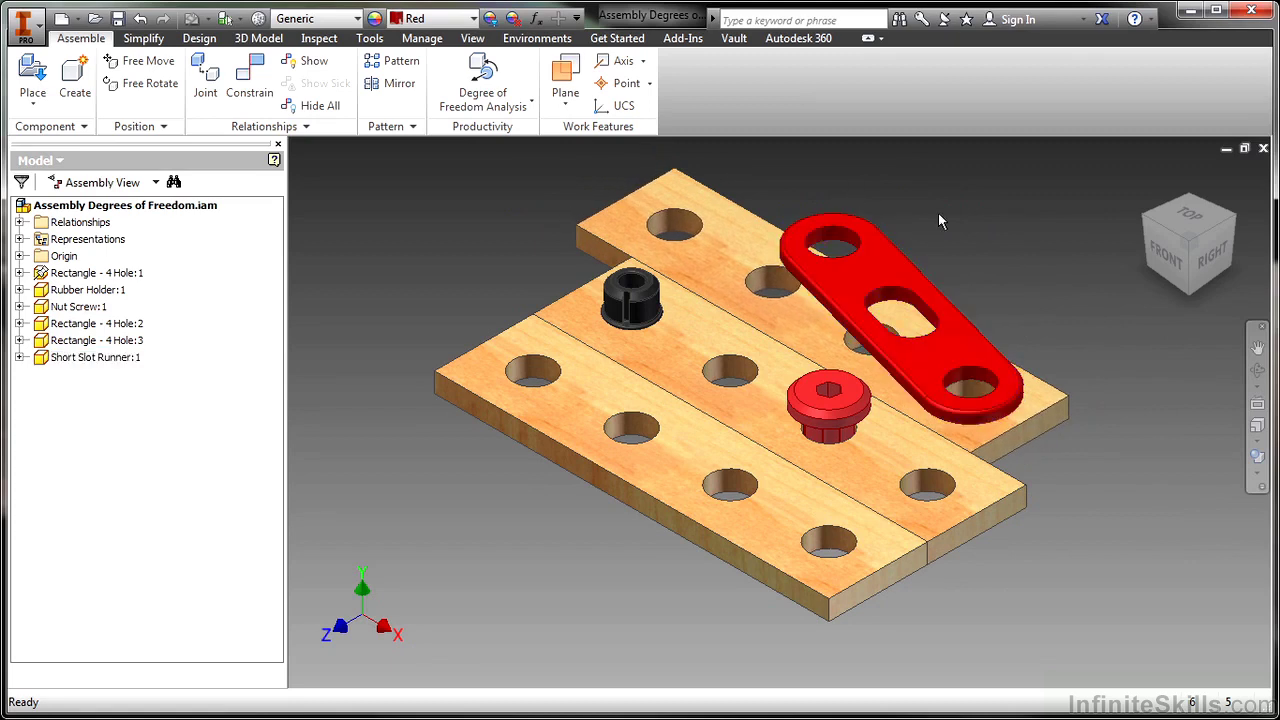
pyautogui.click(140, 18)
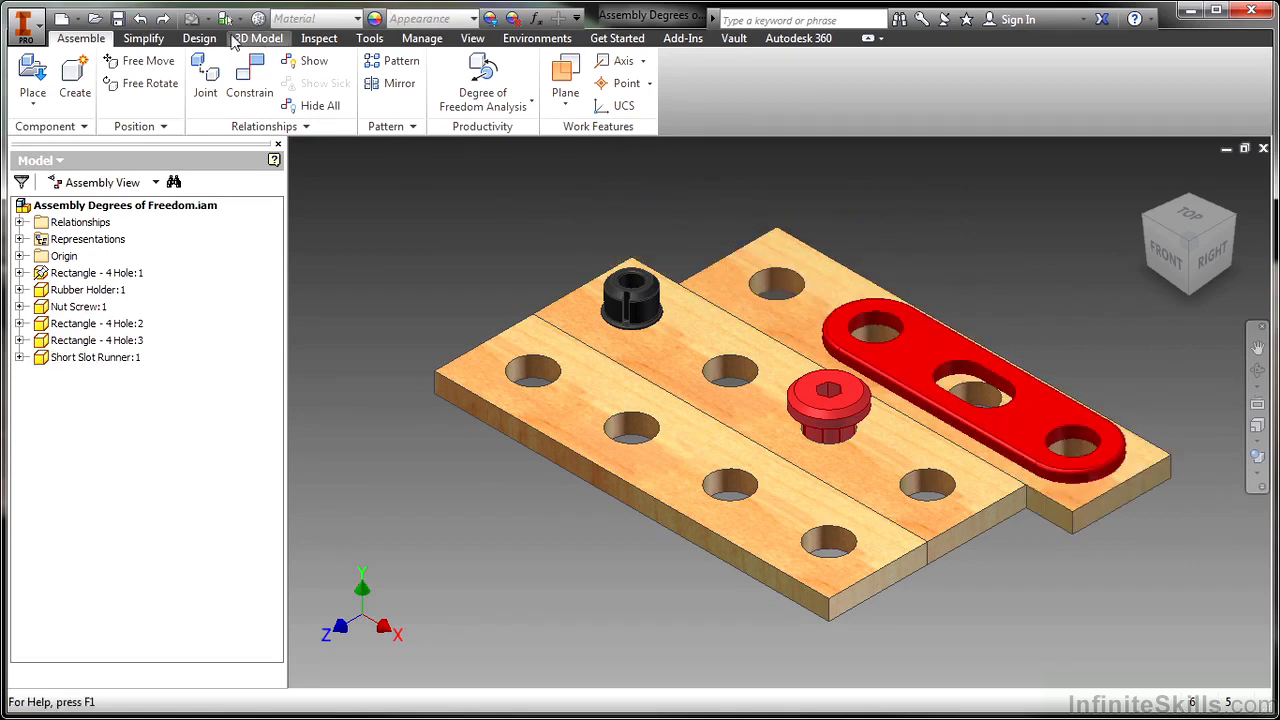
pyautogui.click(162, 18)
pyautogui.click(162, 18)
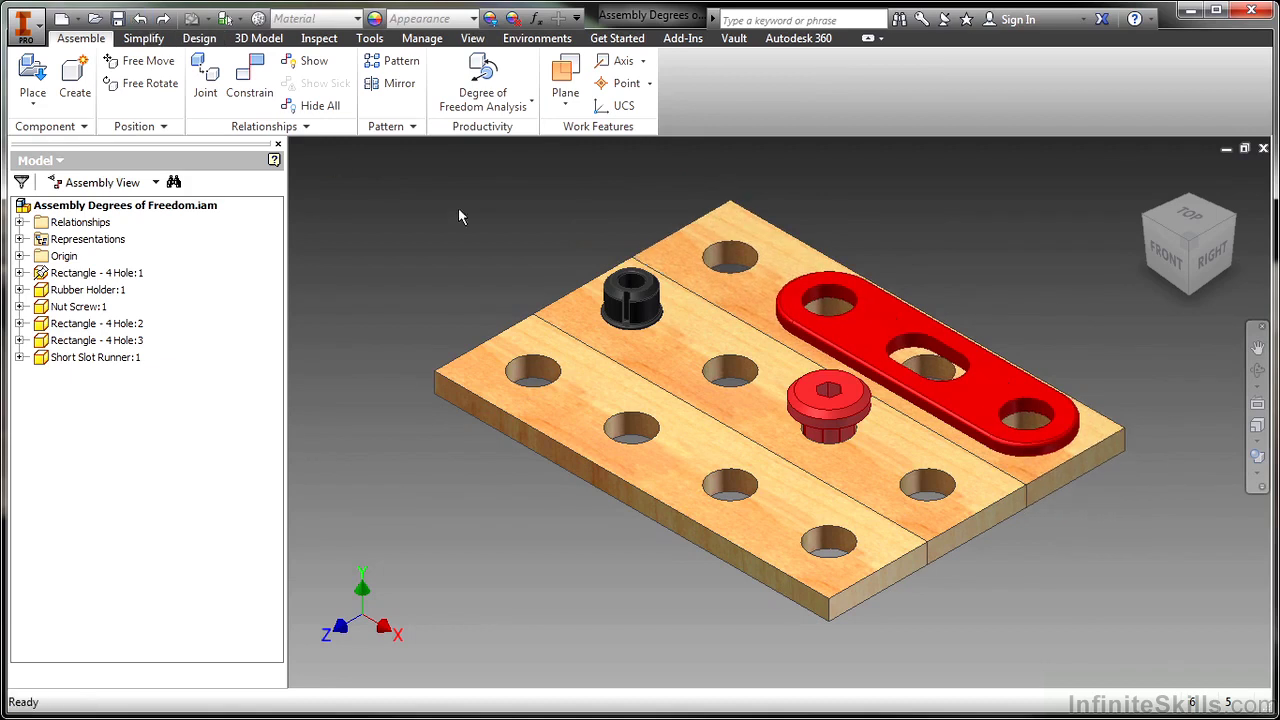
# Open the Degree of Freedom Analysis for the assembly and turn on Animate Freedom
pyautogui.click(530, 101)
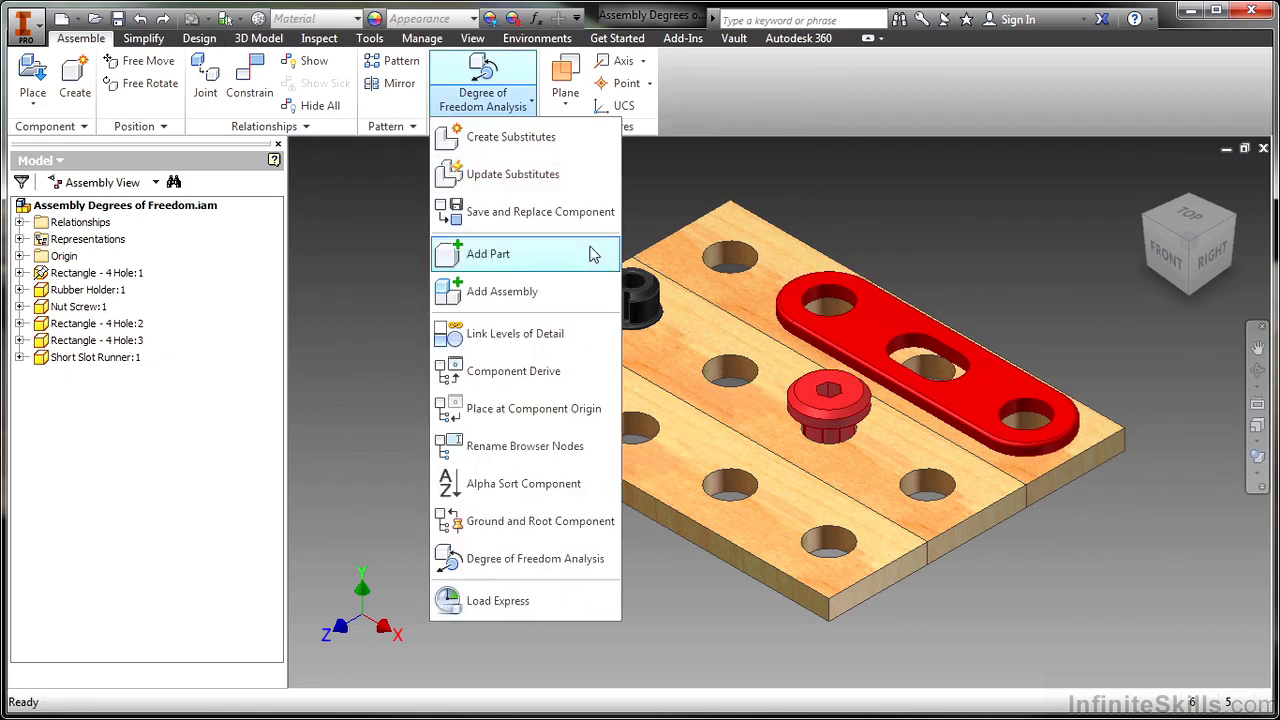
pyautogui.click(566, 566)
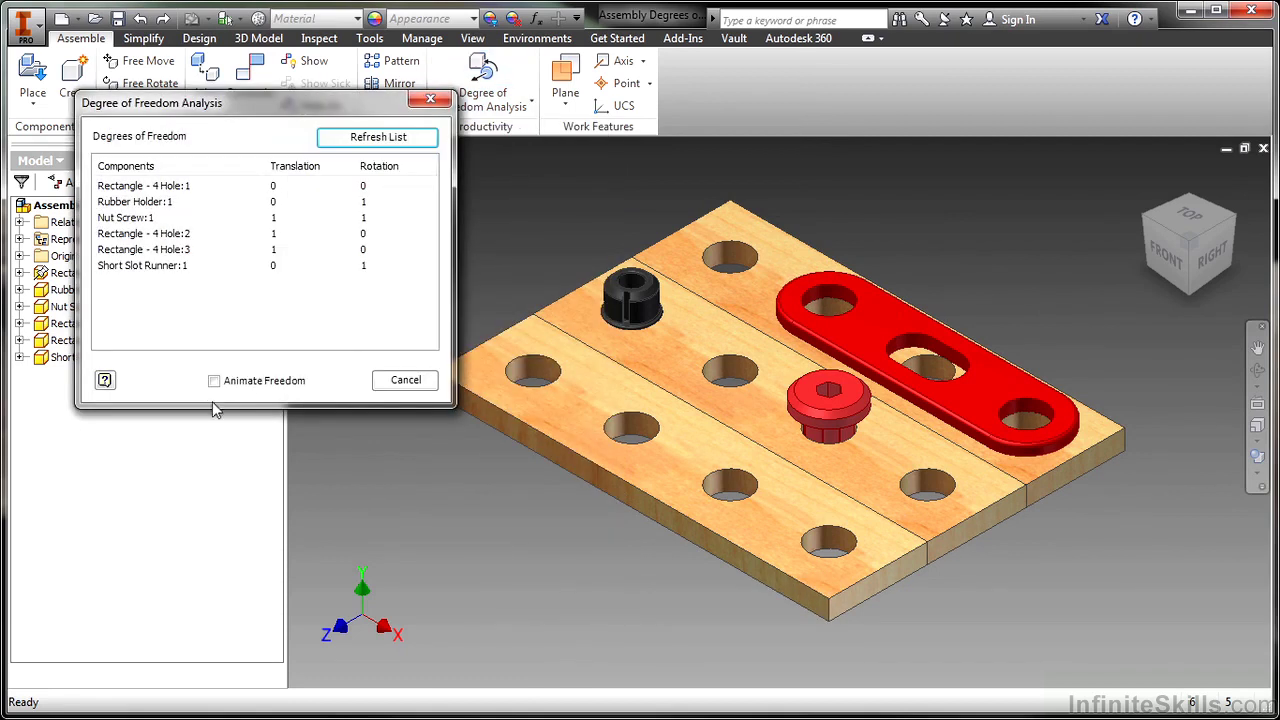
pyautogui.click(214, 381)
pyautogui.moveTo(216, 104); pyautogui.dragTo(190, 86)
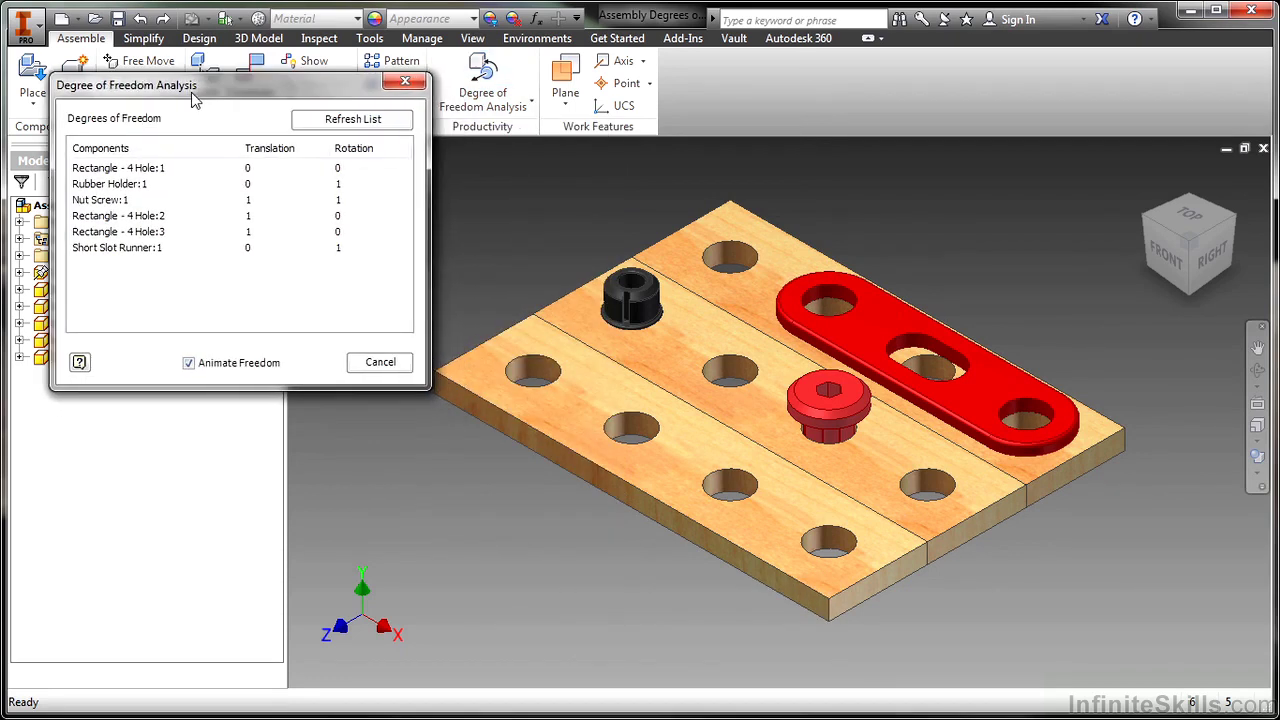
# Animate the freedom of the listed planks, Nut Screw, Rubber Holder and Short Slot Runner one by one, and close the analysis
pyautogui.click(165, 232)
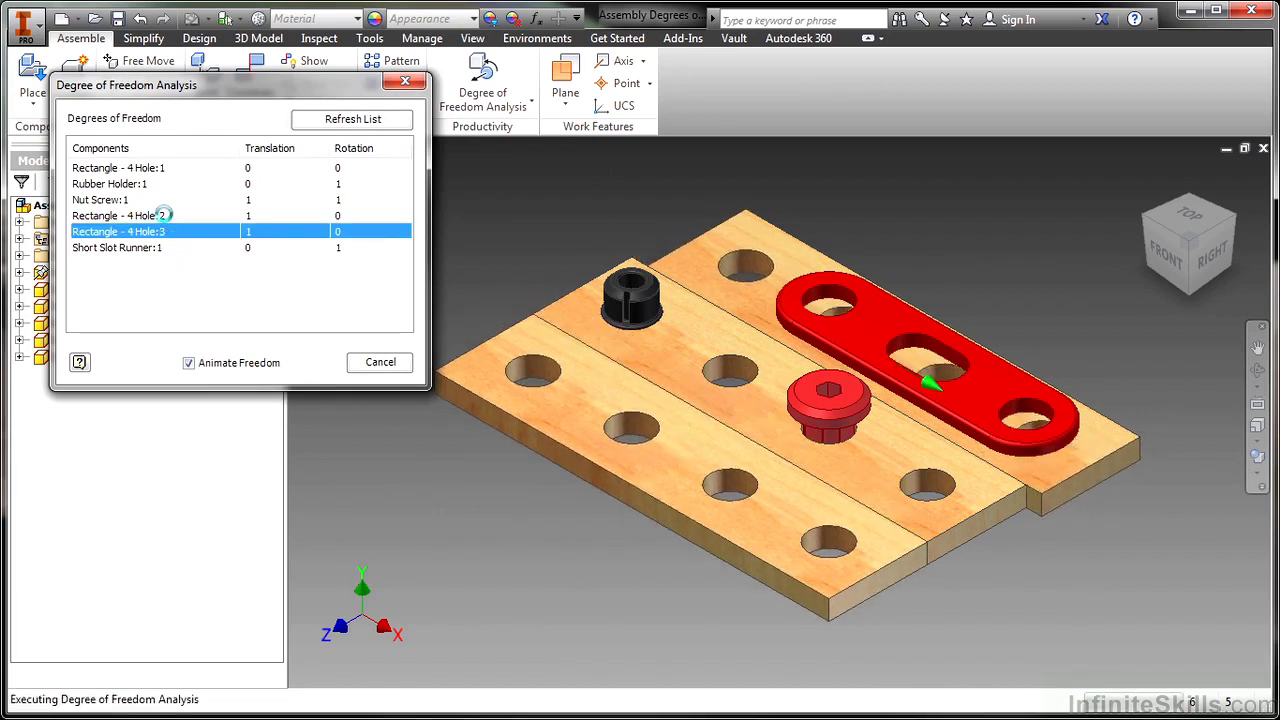
pyautogui.click(158, 215)
pyautogui.click(138, 200)
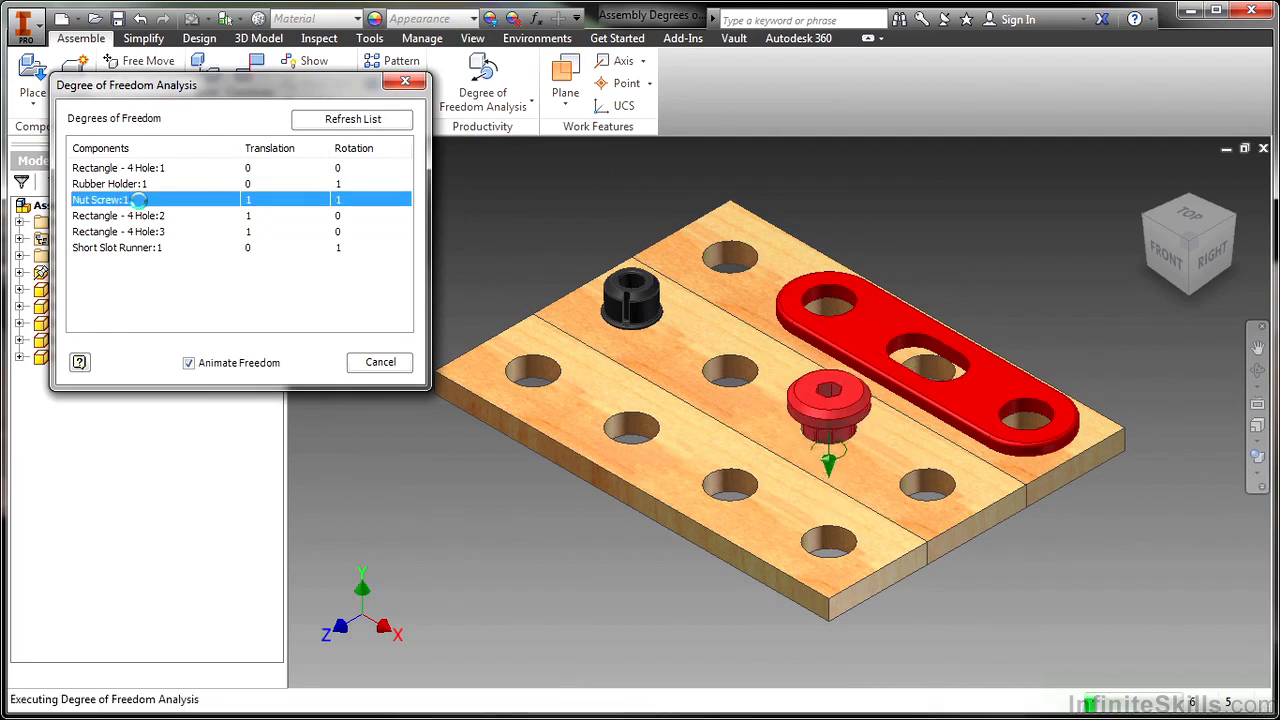
pyautogui.click(130, 184)
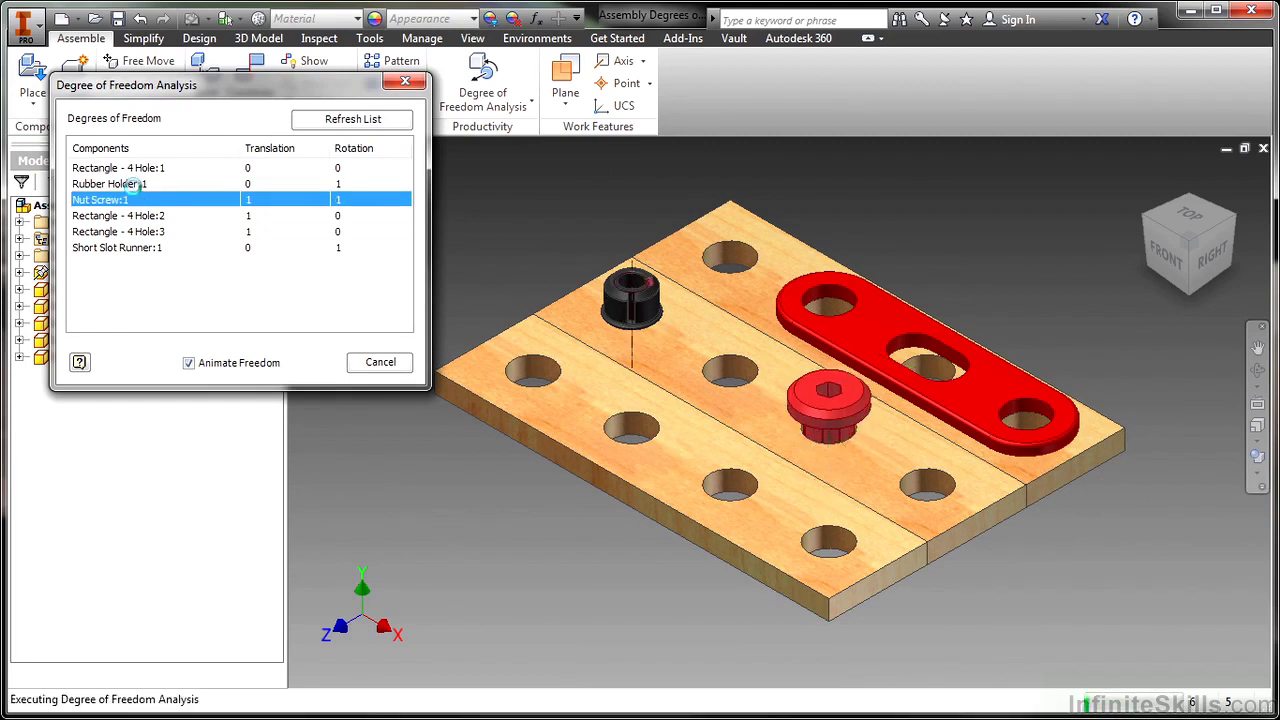
pyautogui.click(131, 184)
pyautogui.click(137, 168)
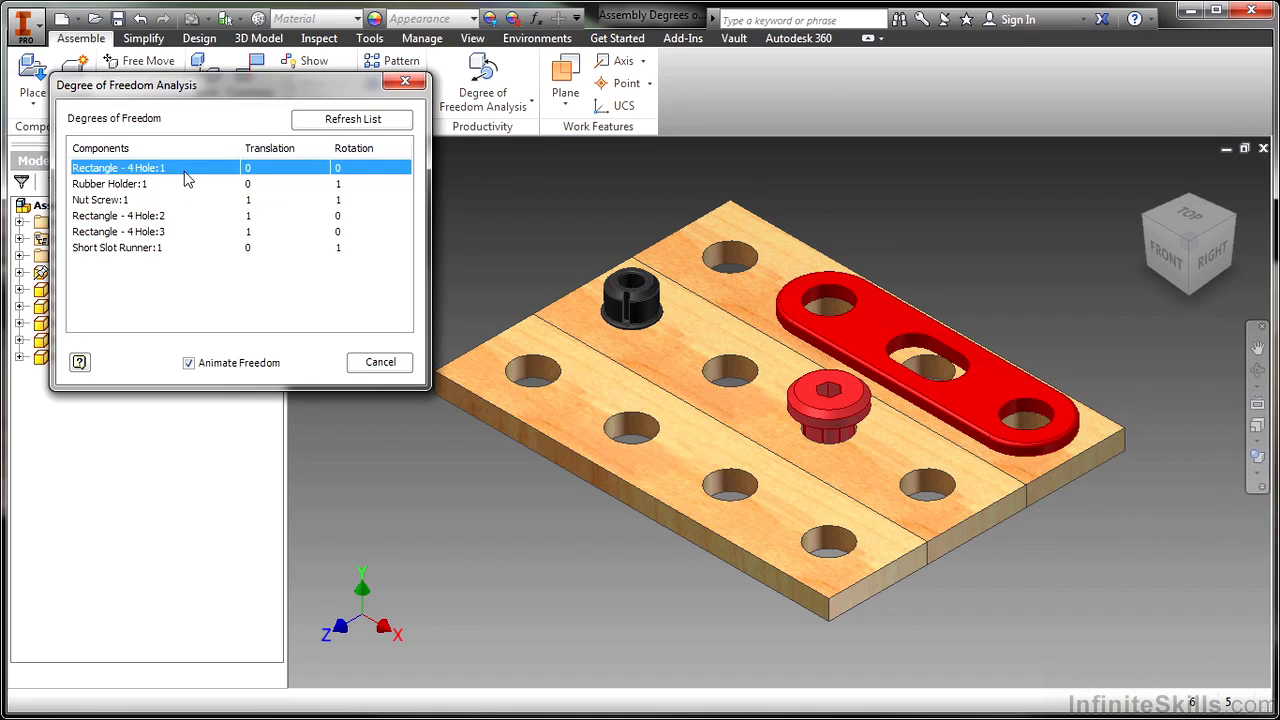
pyautogui.doubleClick(148, 247)
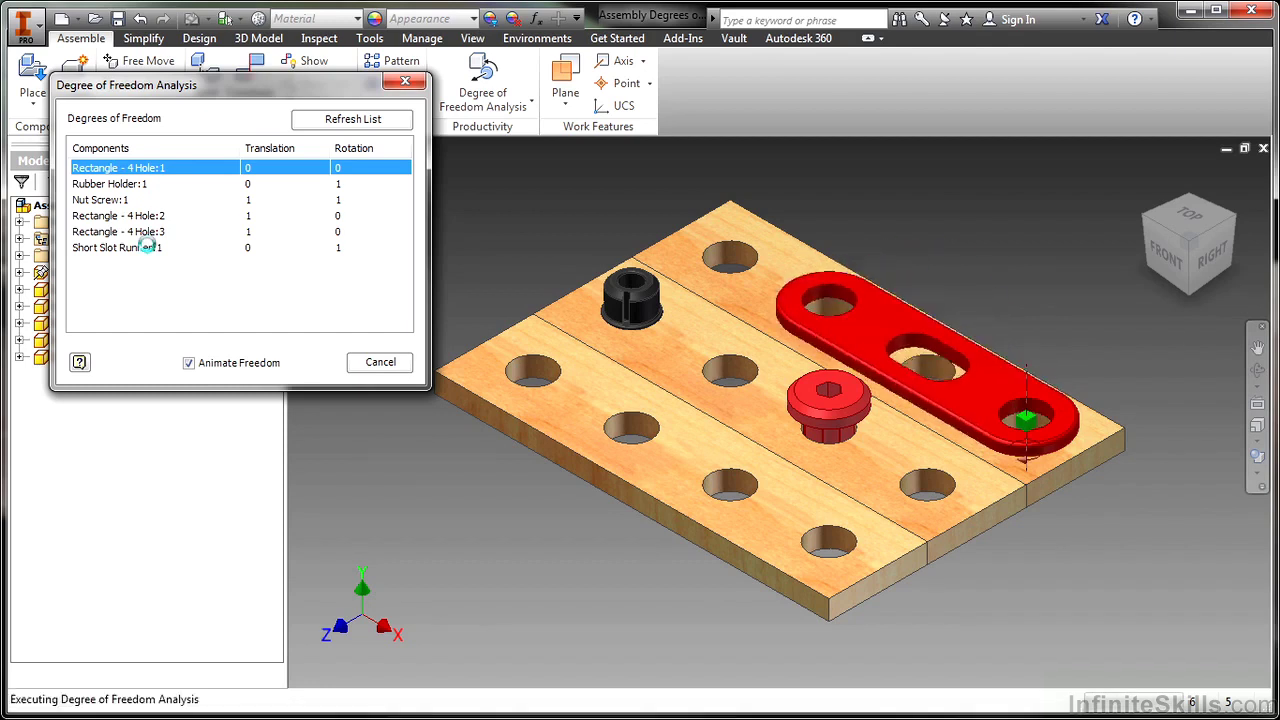
pyautogui.click(372, 362)
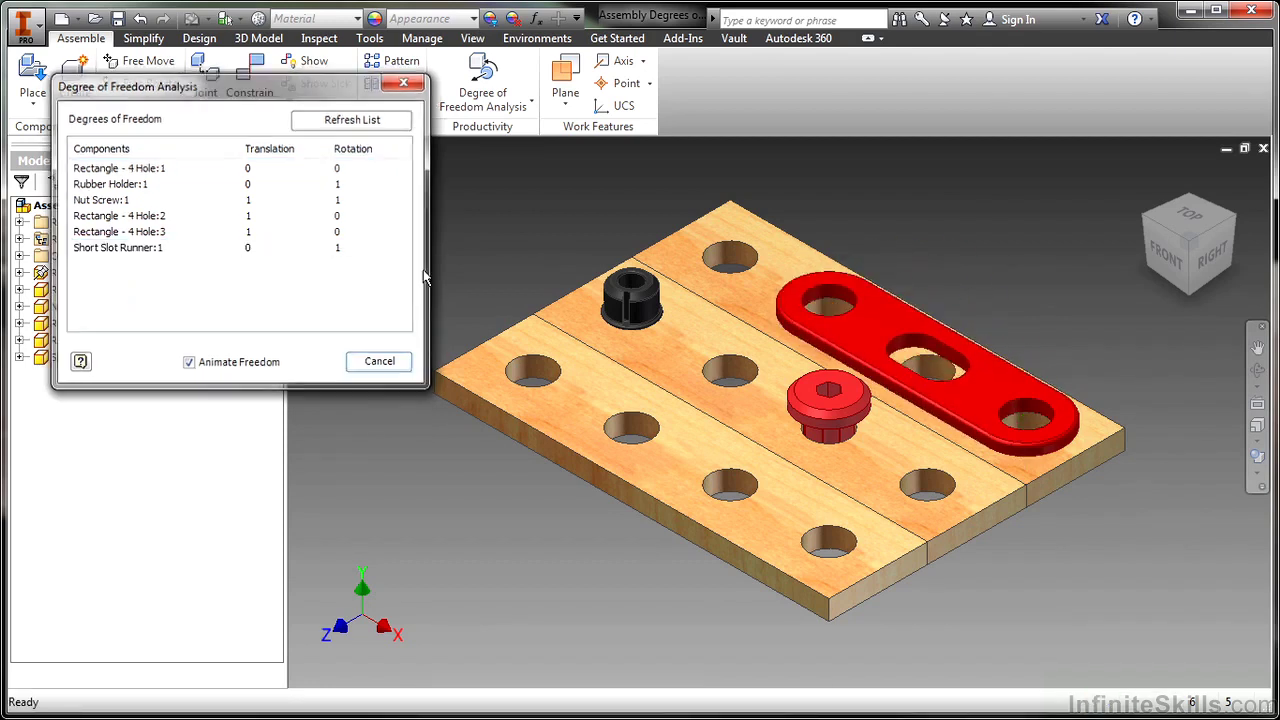
# Add an opposed Insert constraint with 0.000 in offset between the Short Slot Runner's free end hole and the front plank's nearest end hole
pyautogui.press('c')
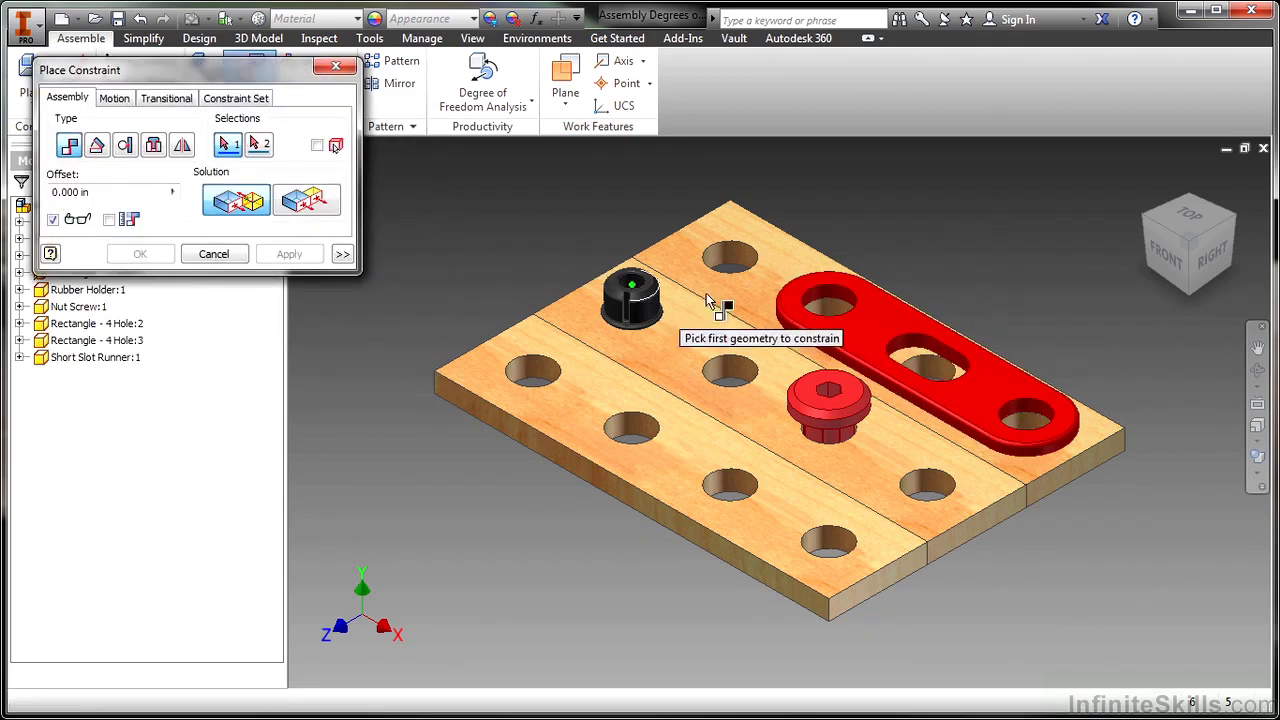
pyautogui.click(153, 145)
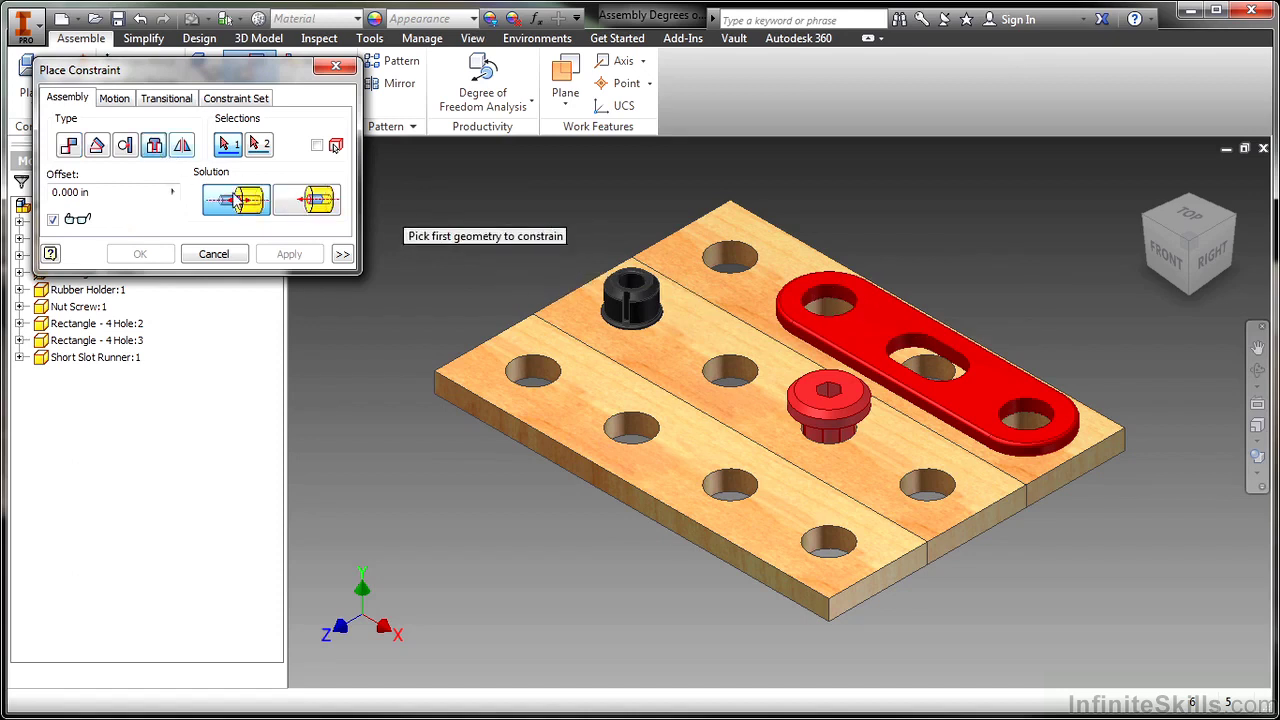
pyautogui.click(841, 312)
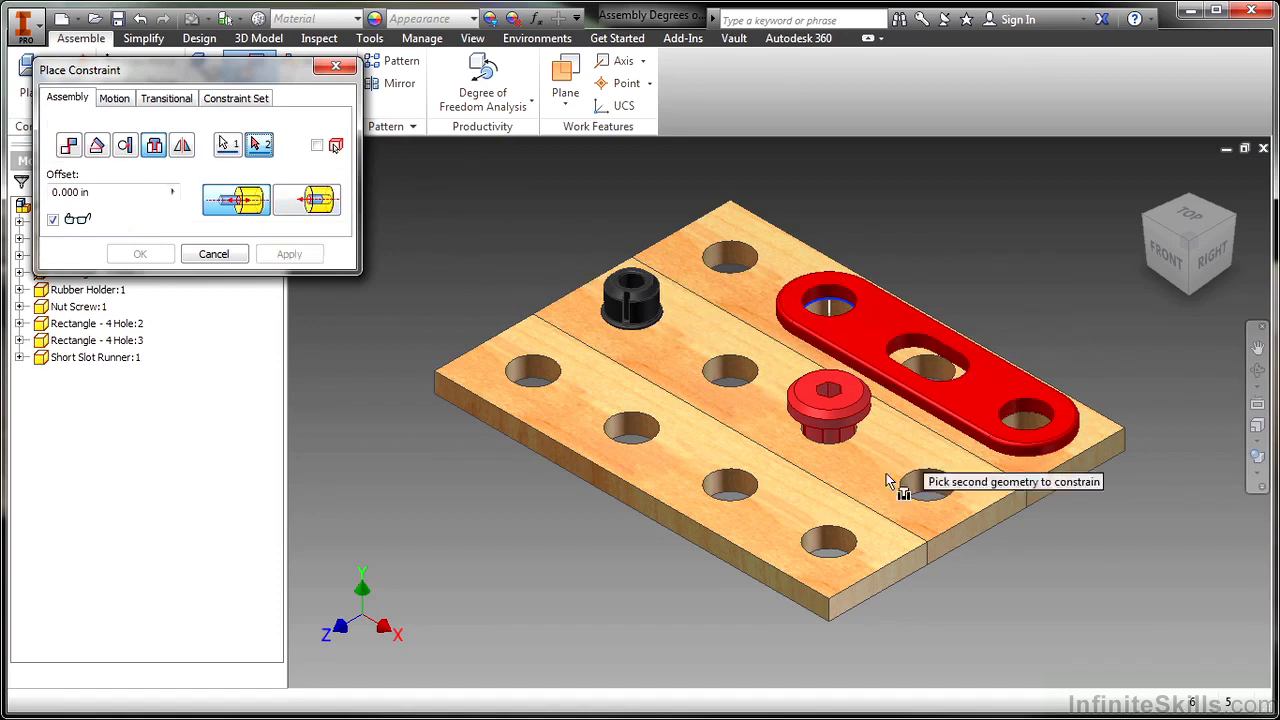
pyautogui.click(829, 531)
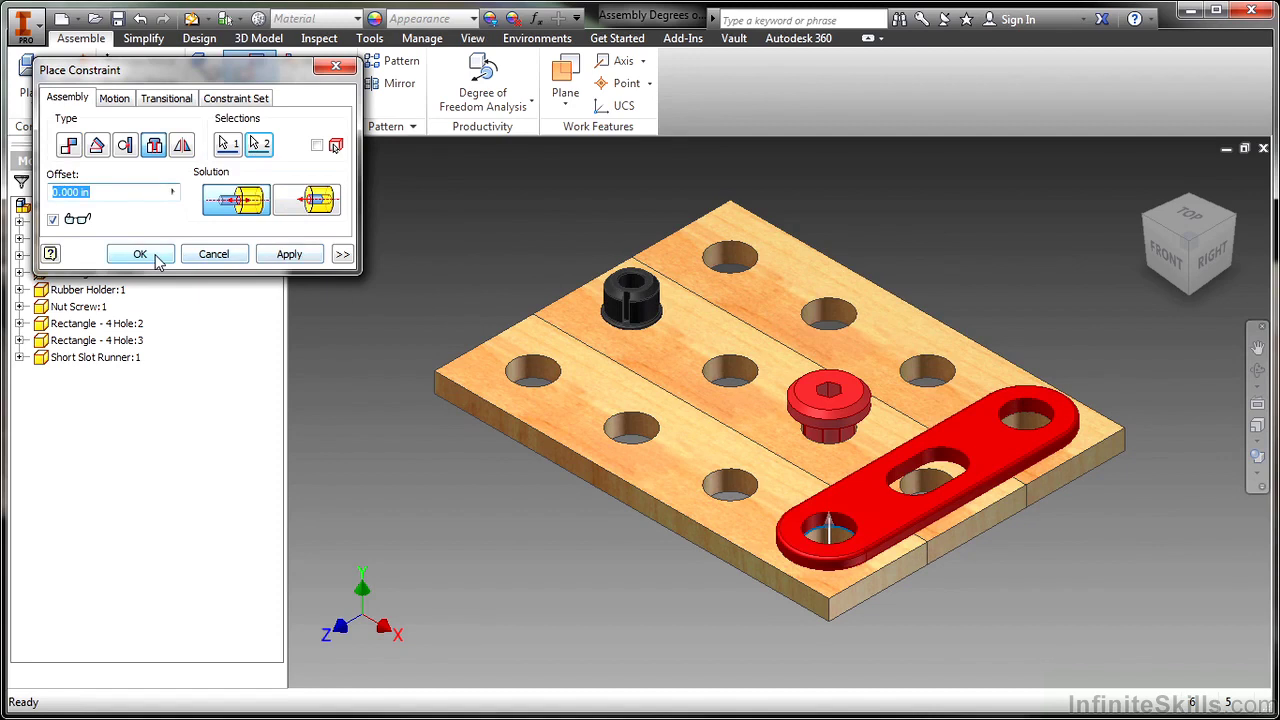
pyautogui.click(140, 254)
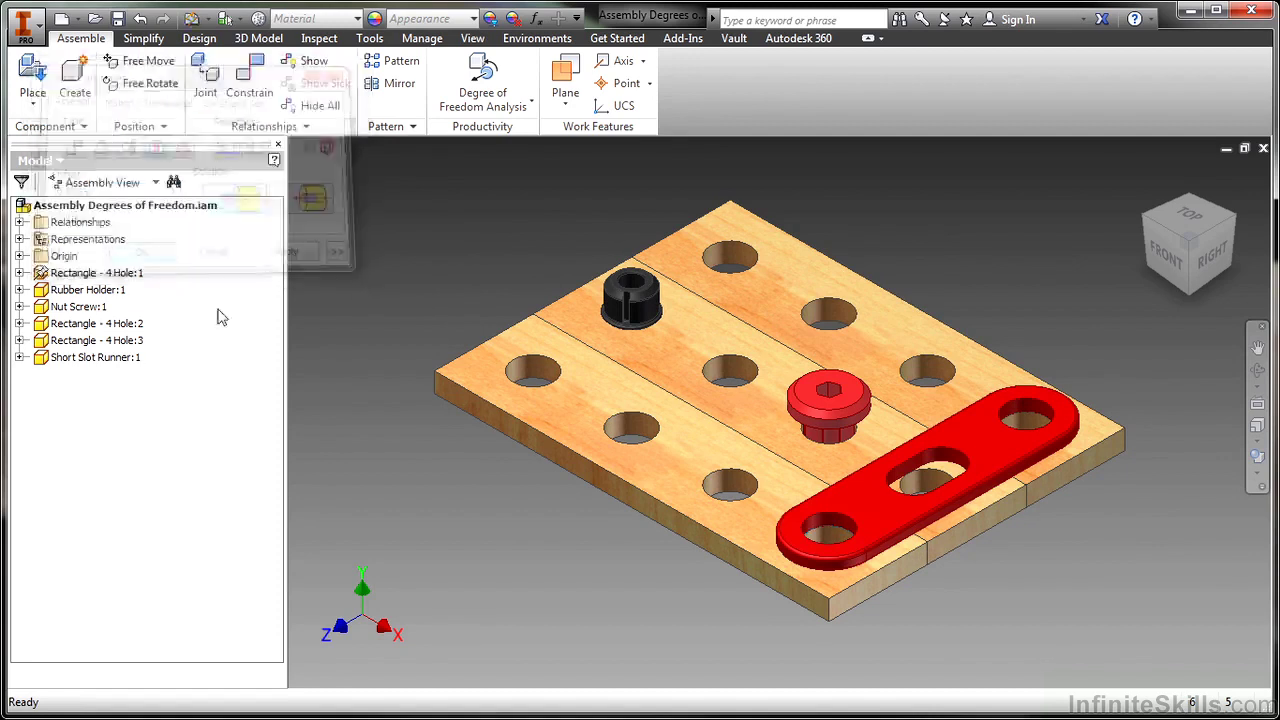
# Rerun the Degree of Freedom Analysis to check the components' remaining translations and rotations, and close it
pyautogui.click(476, 95)
pyautogui.click(540, 561)
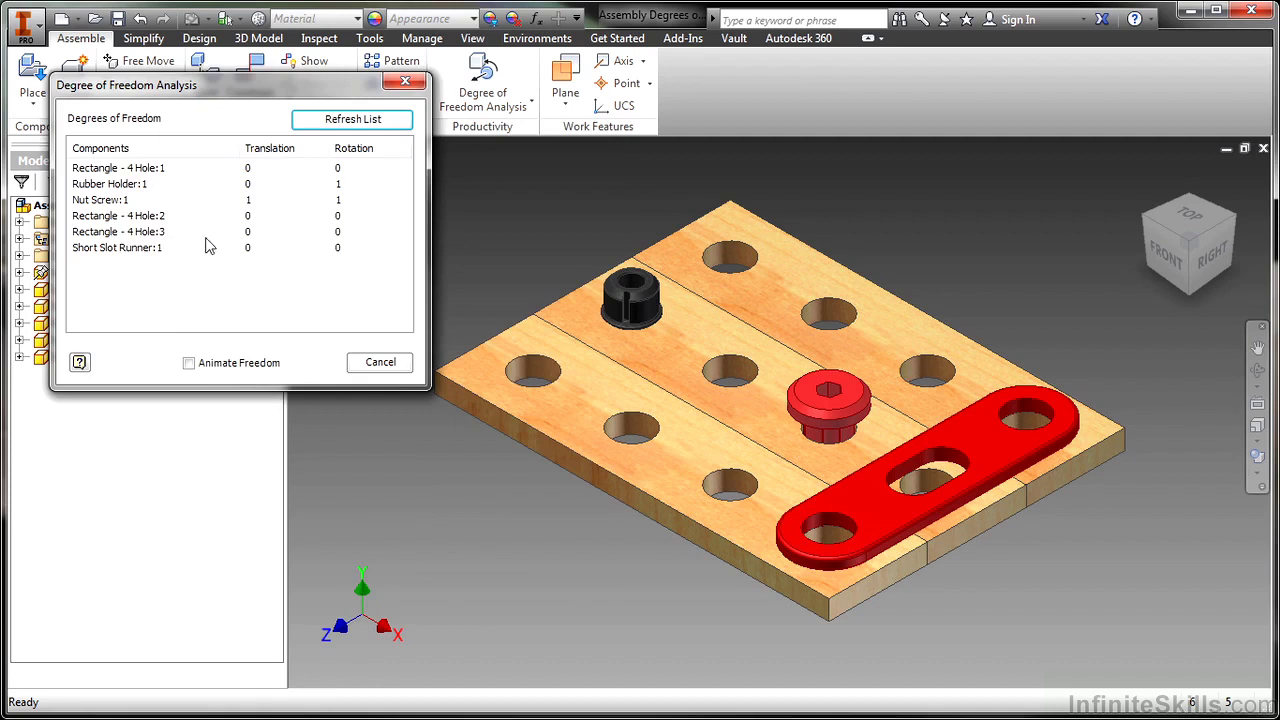
pyautogui.click(407, 368)
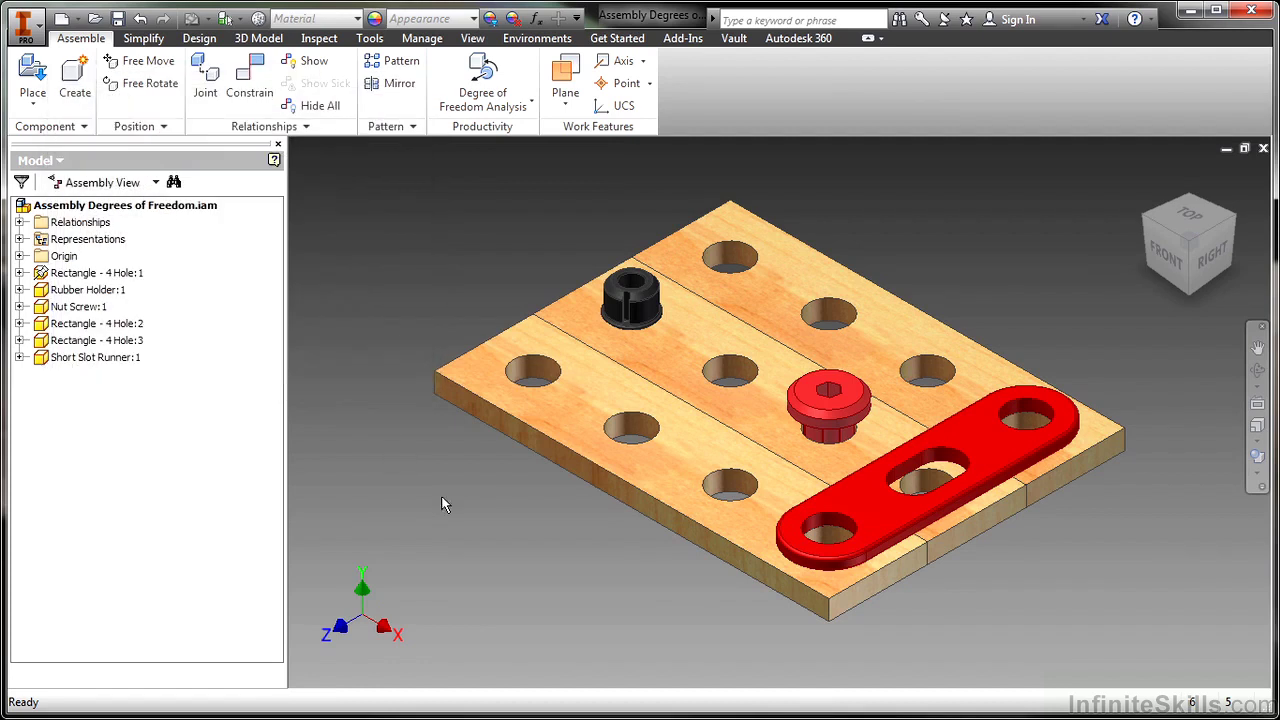
# Test whether the planks and the Short Slot Runner can still be moved, and clear the selection
pyautogui.click(770, 518)
pyautogui.moveTo(800, 522); pyautogui.dragTo(962, 412)
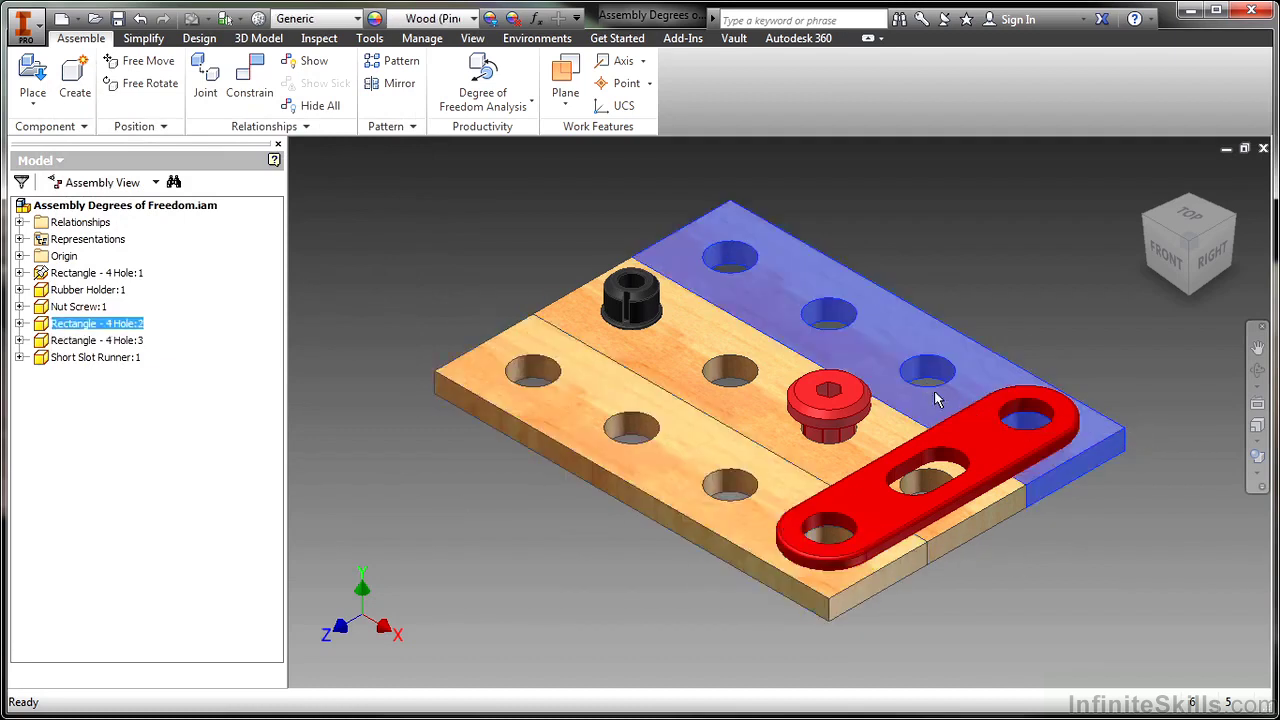
pyautogui.click(902, 536)
pyautogui.click(994, 573)
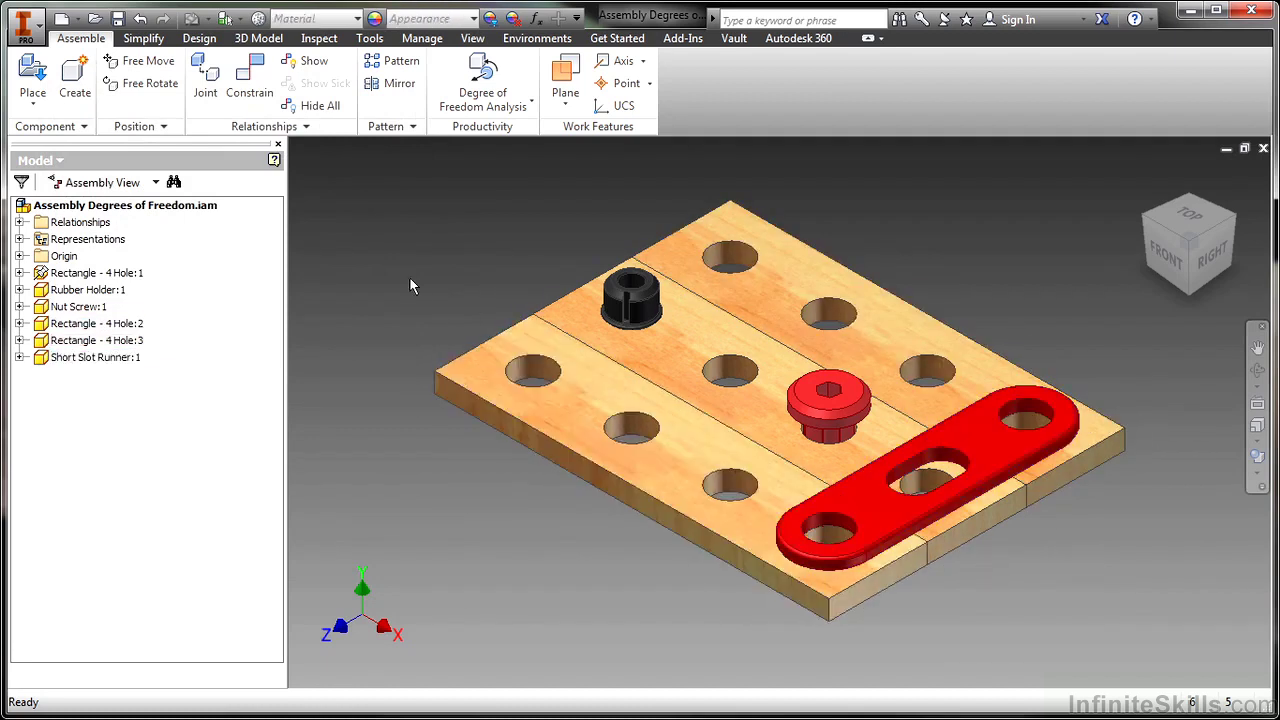